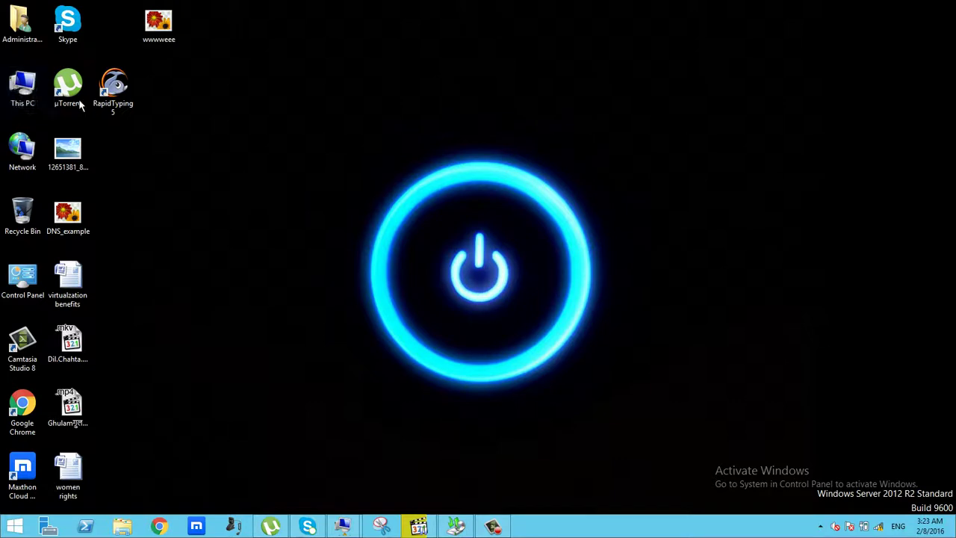
Create a folder named "one backup" on Local Disk (C:).
{"action": "double_click", "coordinate": [33, 87]}
{"action": "double_click", "coordinate": [514, 204]}
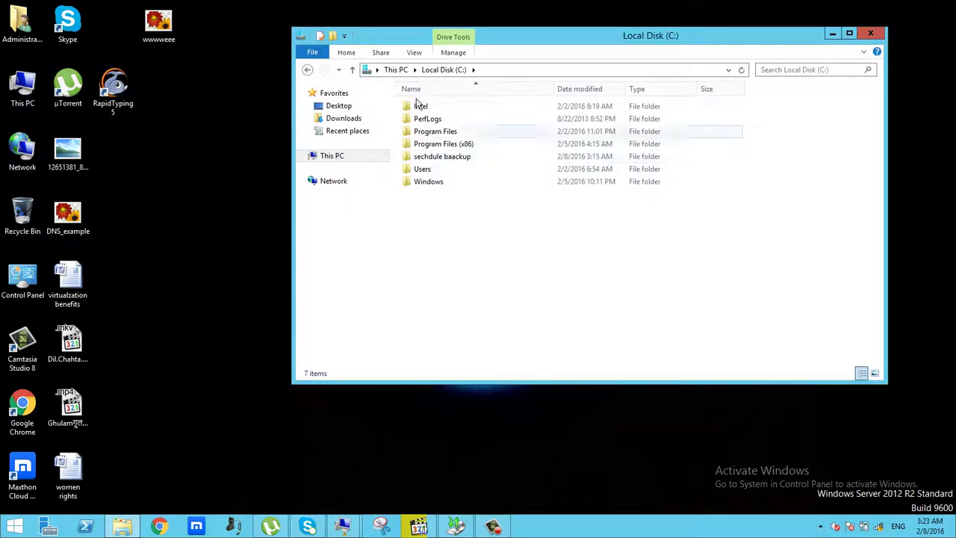
{"action": "right_click", "coordinate": [724, 318]}
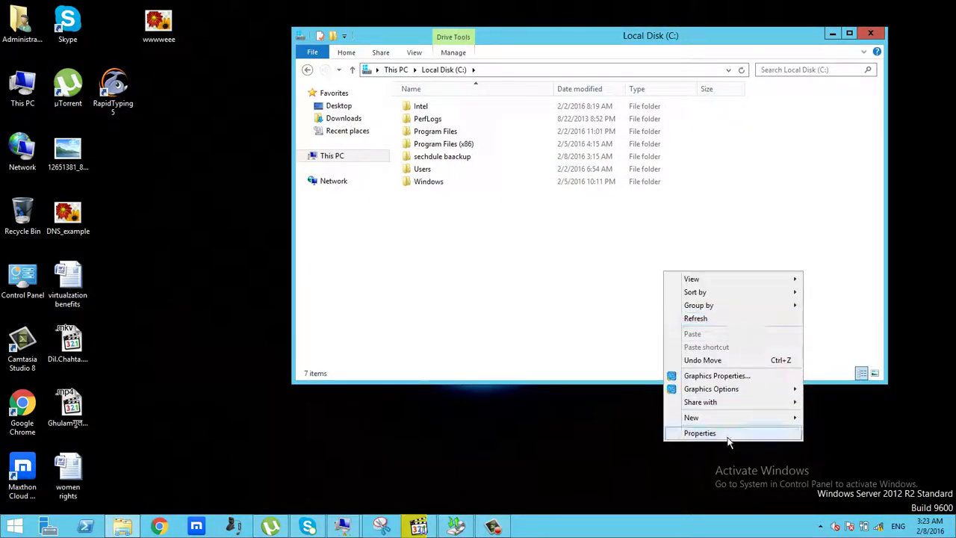
{"action": "mouse_move", "coordinate": [722, 419]}
{"action": "left_click", "coordinate": [517, 258]}
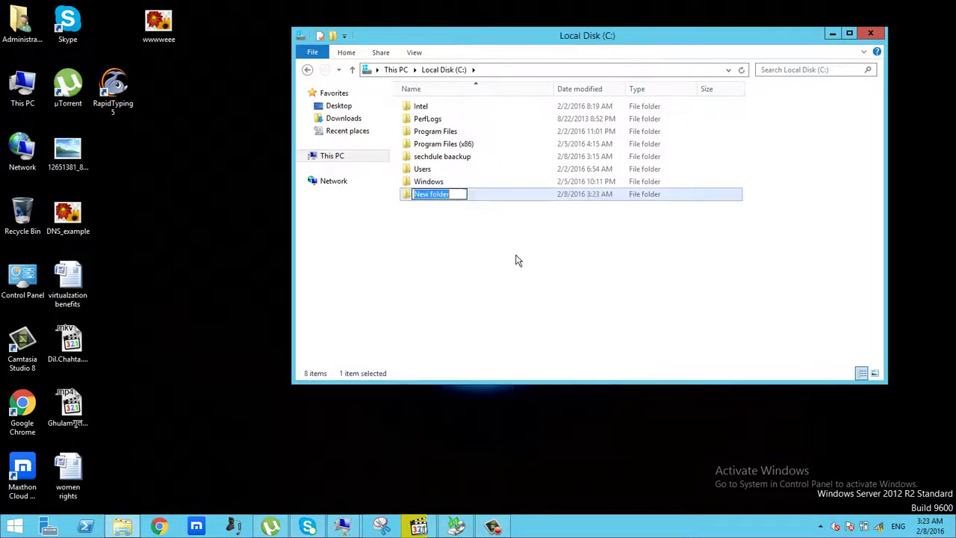
{"action": "type", "text": "one bqc"}
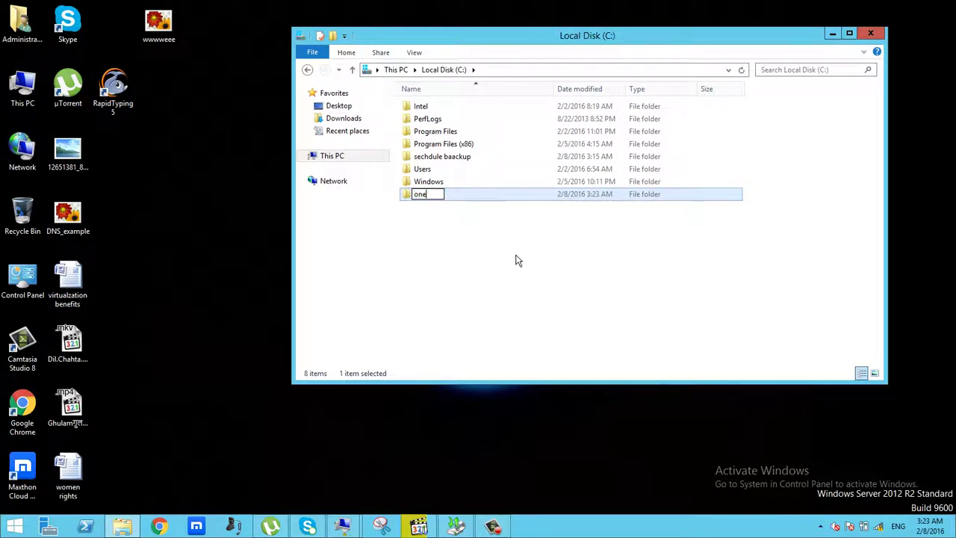
{"action": "key", "text": "BackSpace"}
{"action": "key", "text": "BackSpace"}
{"action": "type", "text": "acku"}
{"action": "left_click", "coordinate": [504, 286]}
Create a subfolder with the default name inside the one backup folder.
{"action": "double_click", "coordinate": [442, 197]}
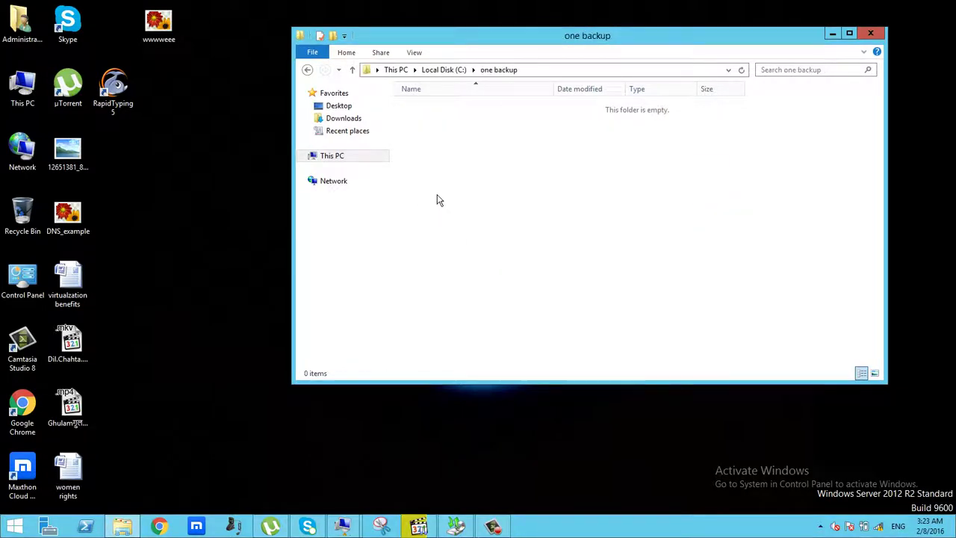
{"action": "right_click", "coordinate": [508, 270]}
{"action": "mouse_move", "coordinate": [563, 361]}
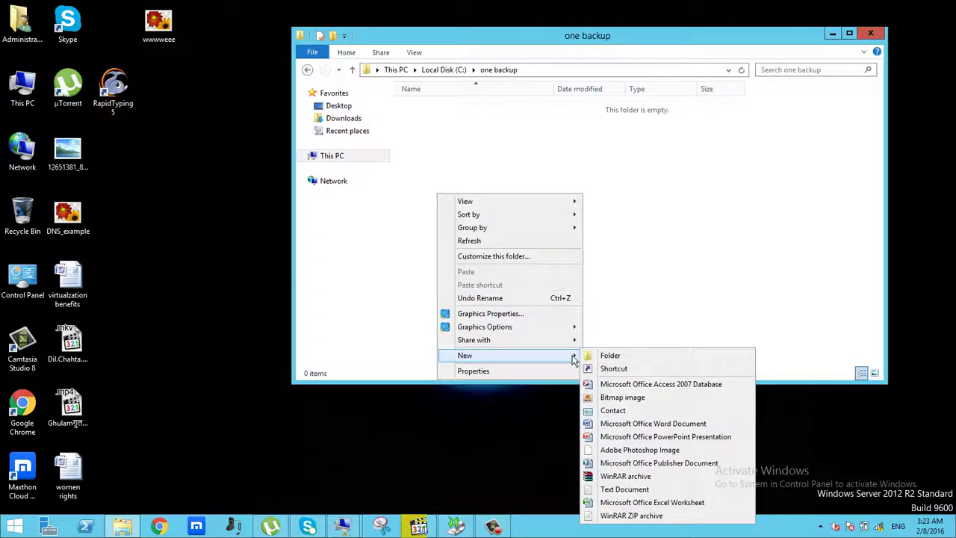
{"action": "left_click", "coordinate": [608, 355]}
{"action": "left_click", "coordinate": [647, 314]}
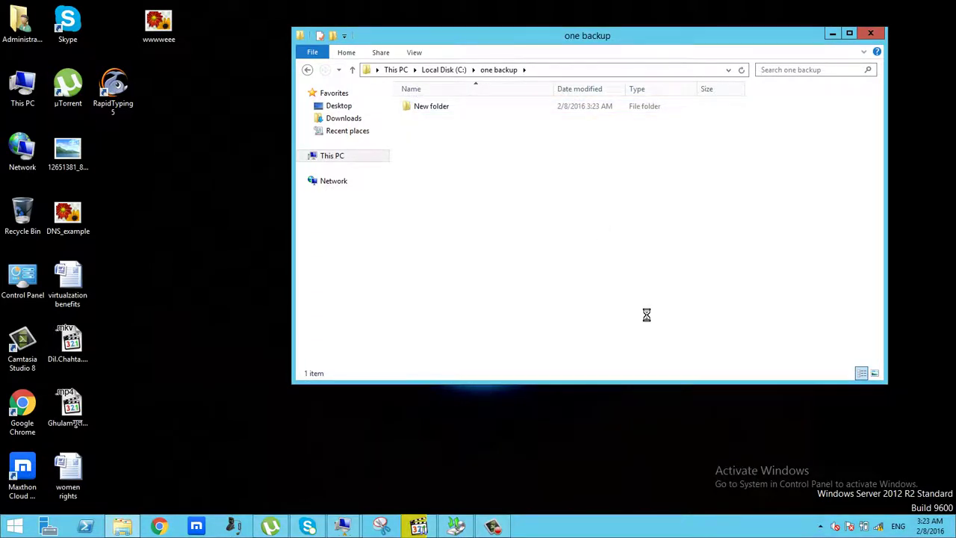
Add a new text document with the default name to the one backup folder and close the folder window.
{"action": "right_click", "coordinate": [646, 319]}
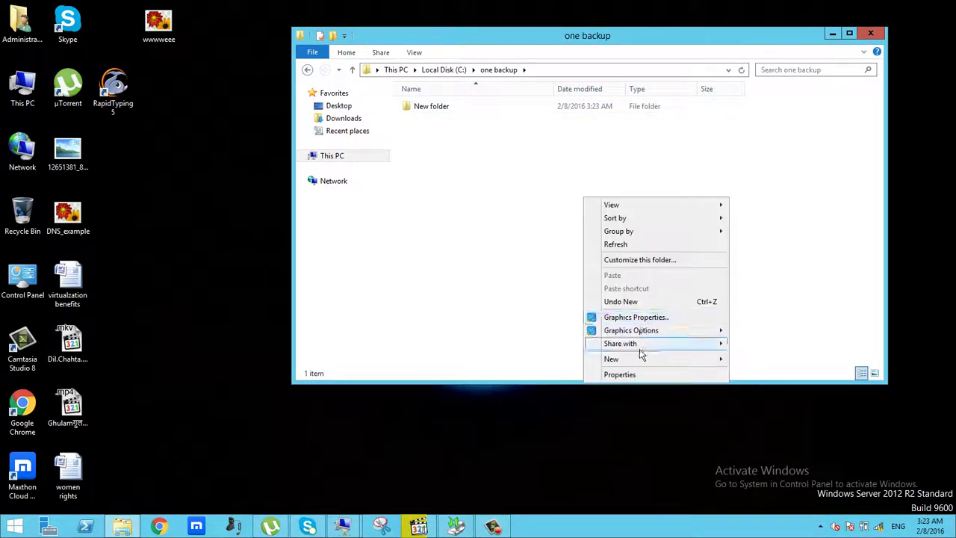
{"action": "mouse_move", "coordinate": [641, 357]}
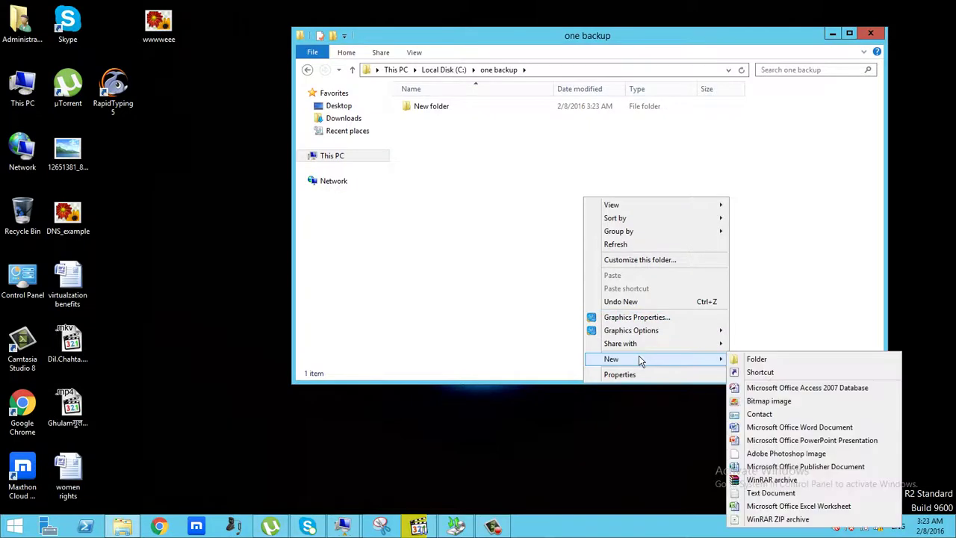
{"action": "left_click", "coordinate": [770, 493]}
{"action": "left_click", "coordinate": [605, 269]}
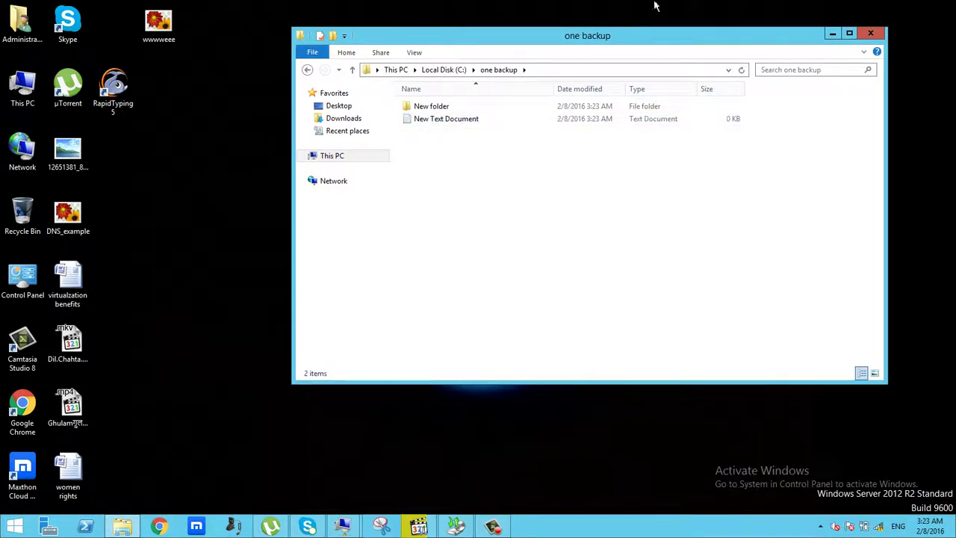
{"action": "left_click", "coordinate": [870, 33]}
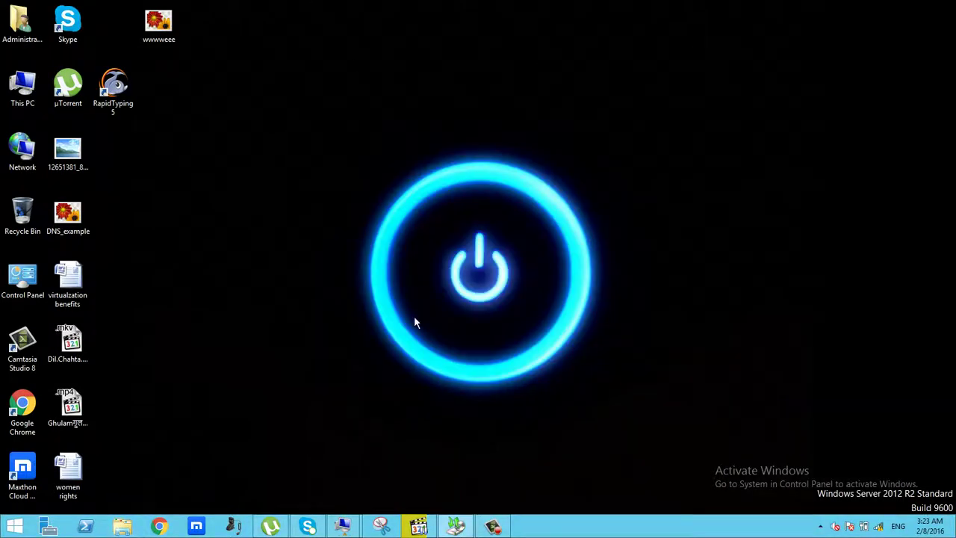
Switch to Windows Server Backup and start a one-time backup using Different options and the Custom configuration.
{"action": "left_click", "coordinate": [456, 526]}
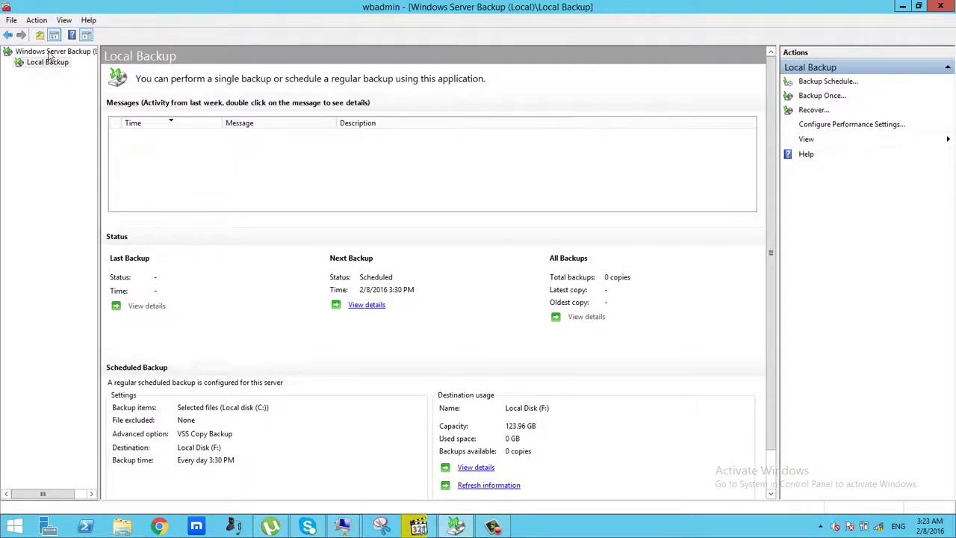
{"action": "left_click", "coordinate": [822, 95]}
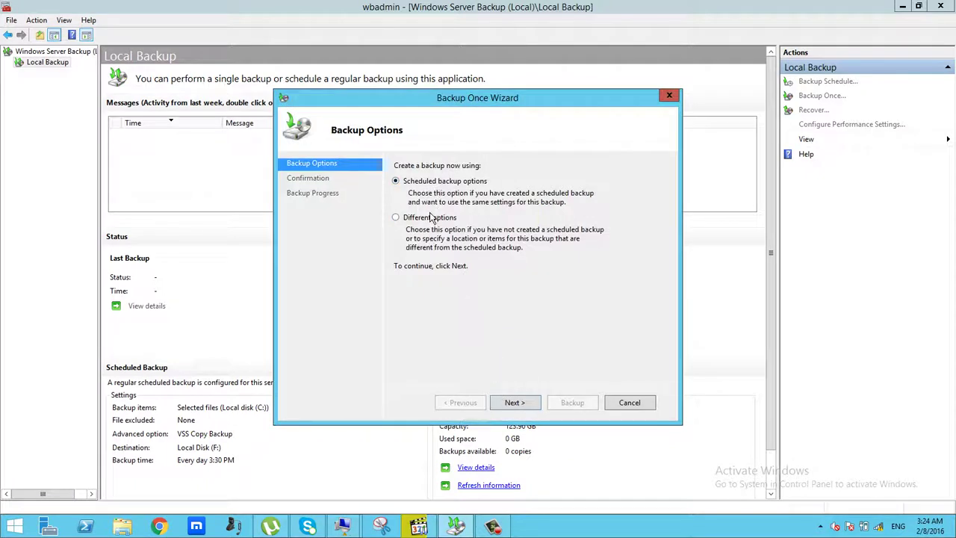
{"action": "left_click", "coordinate": [423, 220]}
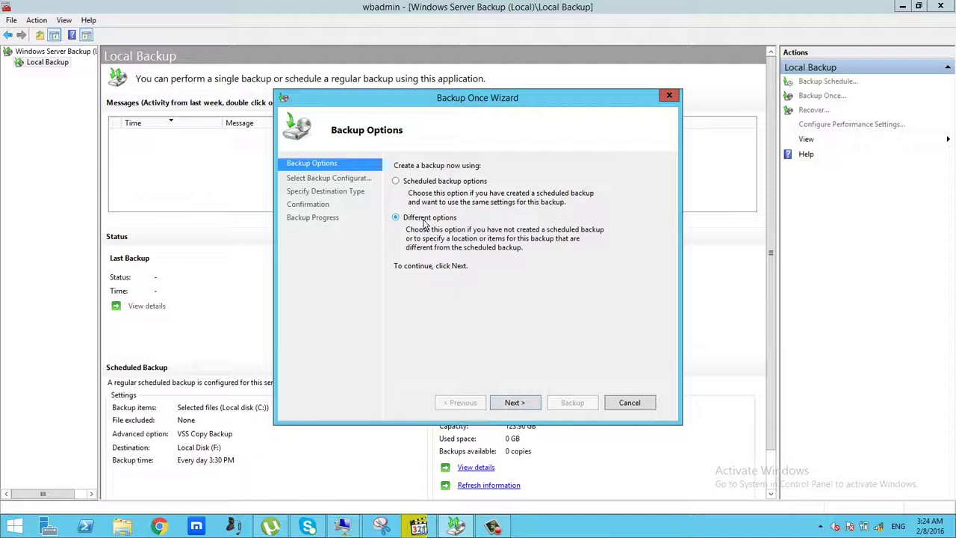
{"action": "left_click", "coordinate": [515, 403]}
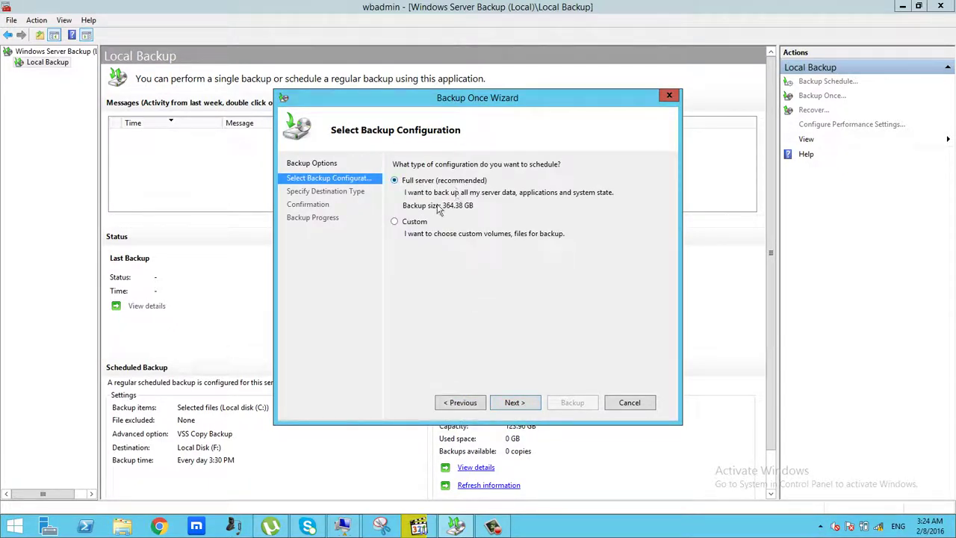
{"action": "left_click", "coordinate": [409, 224]}
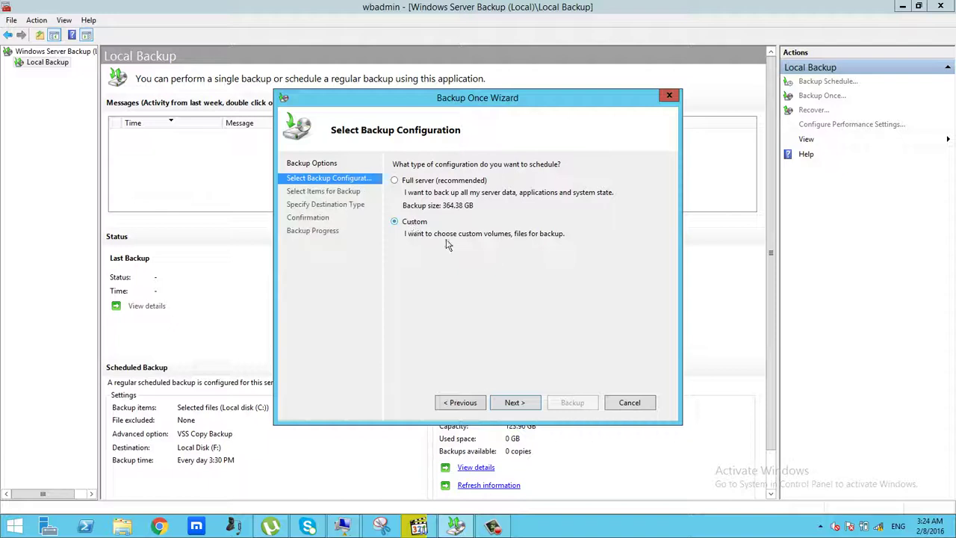
{"action": "left_click", "coordinate": [525, 407]}
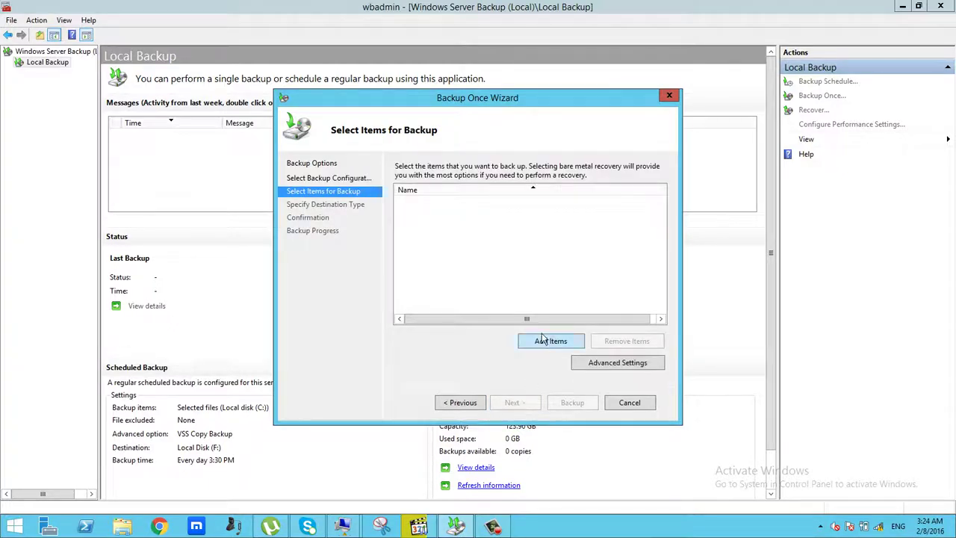
Add the one backup folder on Local disk (C:) as the item to back up and continue to the destination type.
{"action": "left_click", "coordinate": [551, 341]}
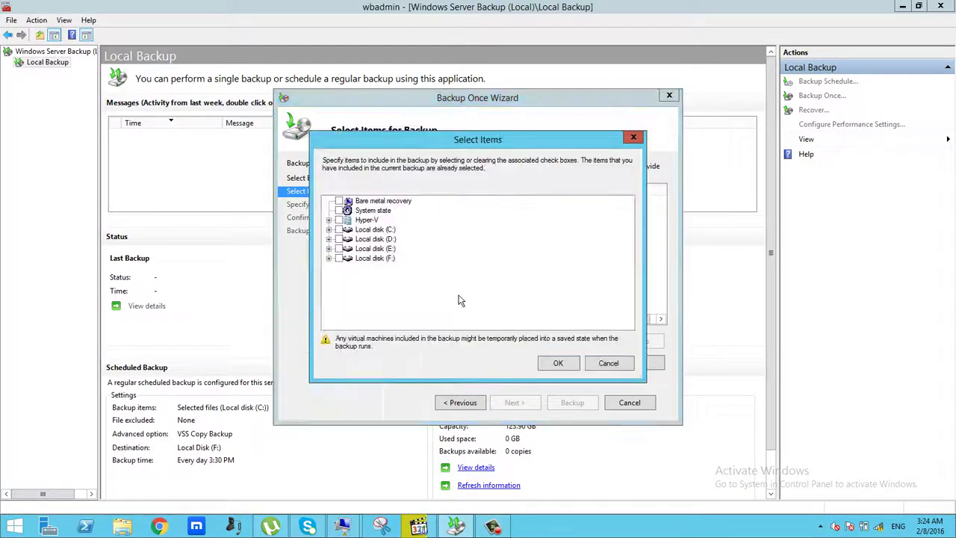
{"action": "left_click", "coordinate": [329, 239]}
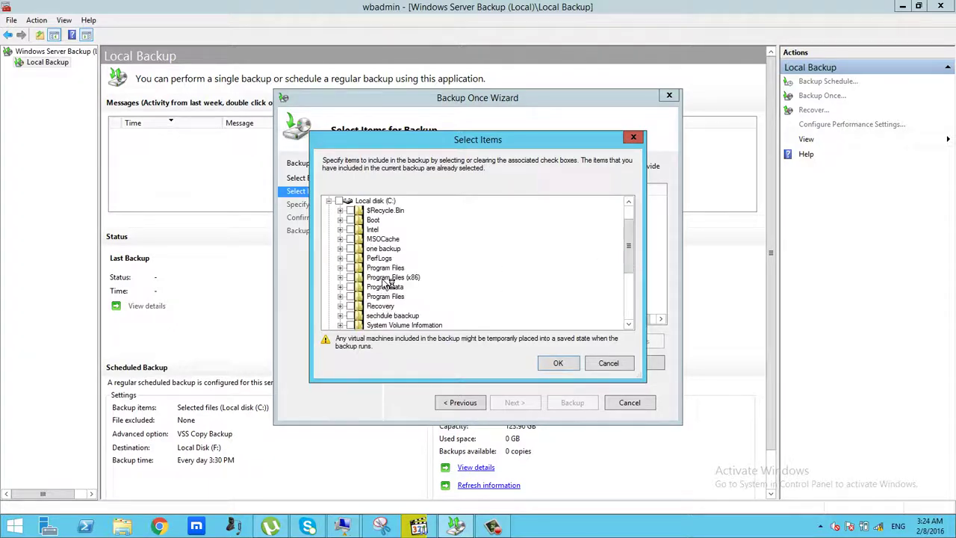
{"action": "left_click", "coordinate": [383, 249]}
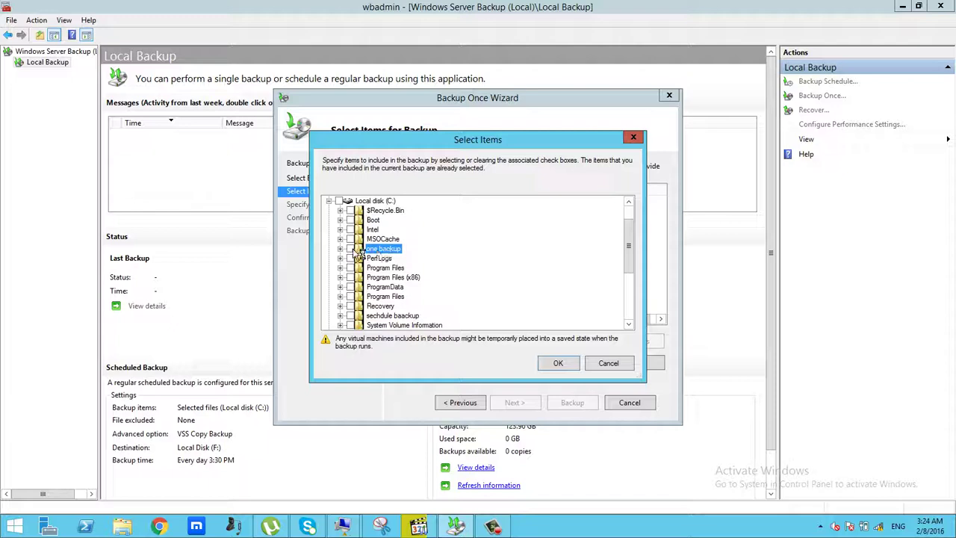
{"action": "left_click", "coordinate": [350, 248]}
{"action": "left_click", "coordinate": [558, 362]}
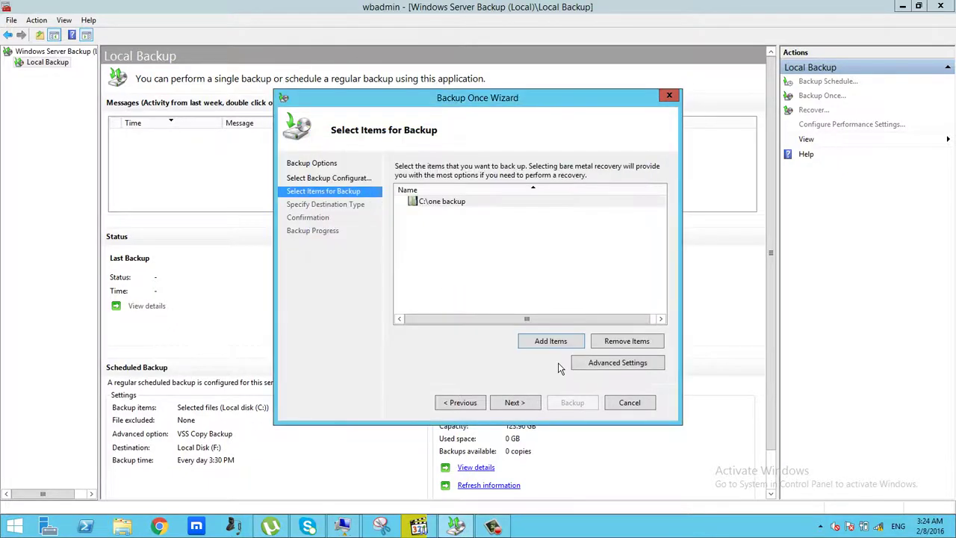
{"action": "left_click", "coordinate": [513, 402]}
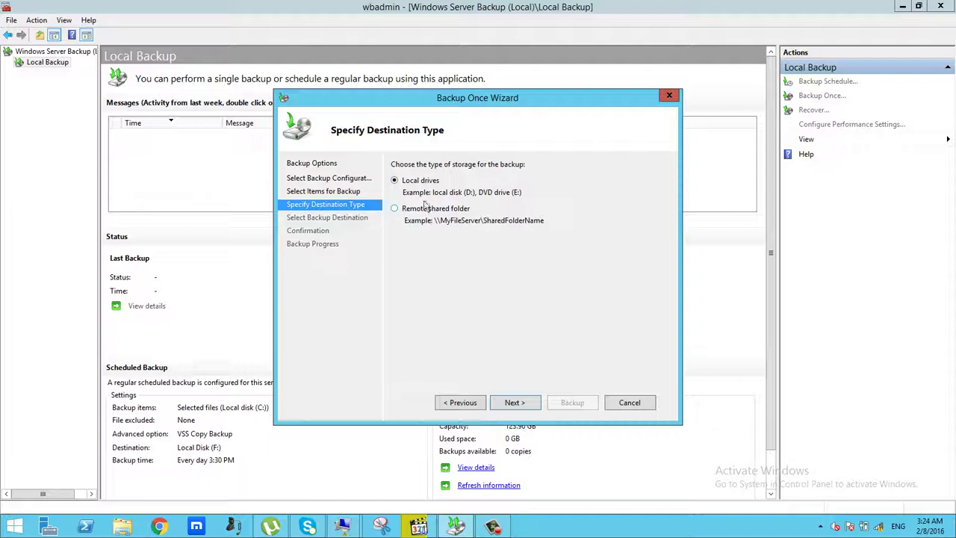
Keep local drives as the storage type and set the backup destination to Local Disk (E:).
{"action": "left_click", "coordinate": [532, 403]}
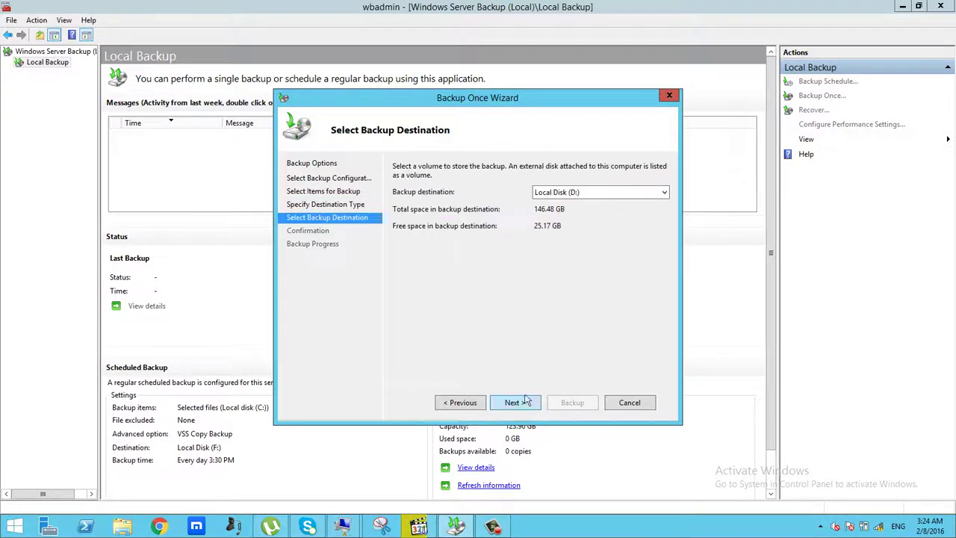
{"action": "left_click", "coordinate": [596, 194]}
{"action": "left_click", "coordinate": [577, 230]}
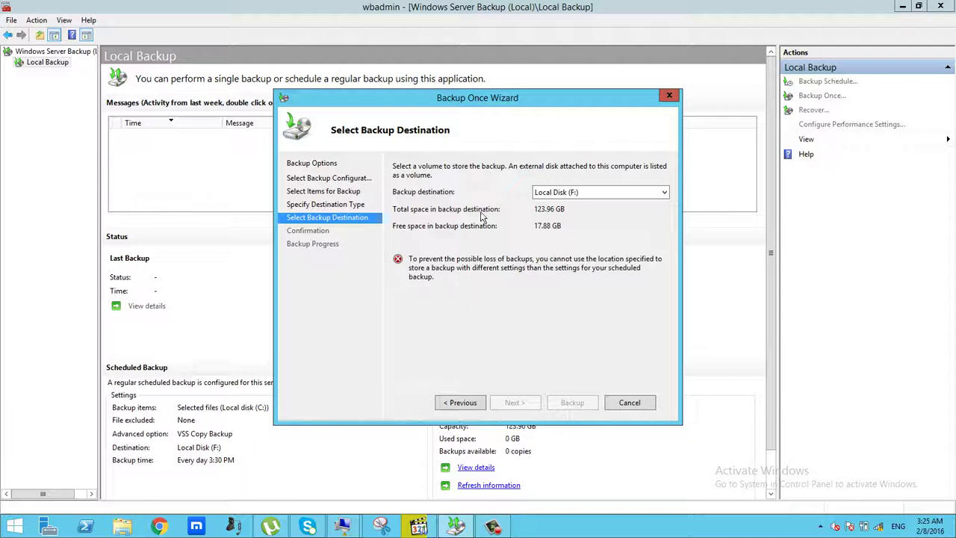
{"action": "left_click", "coordinate": [598, 195]}
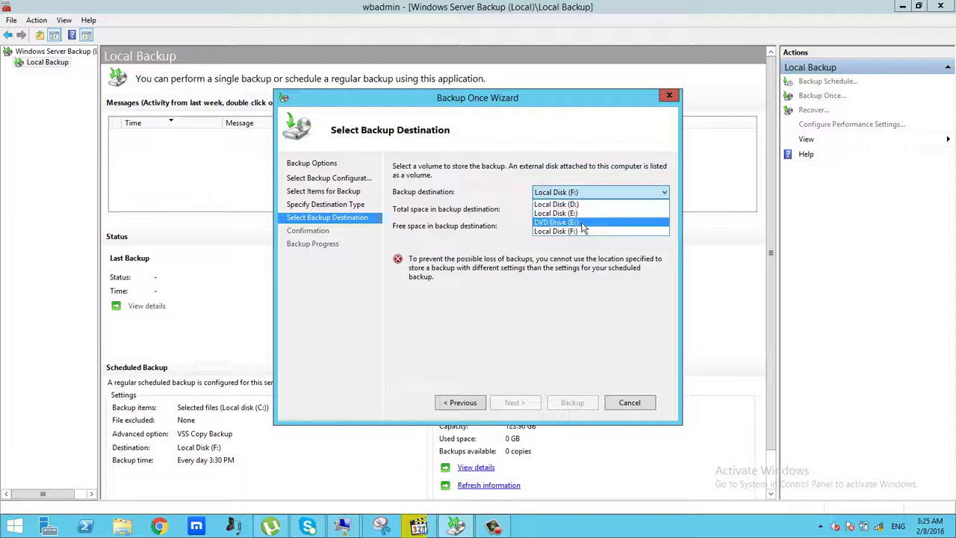
{"action": "left_click", "coordinate": [581, 215]}
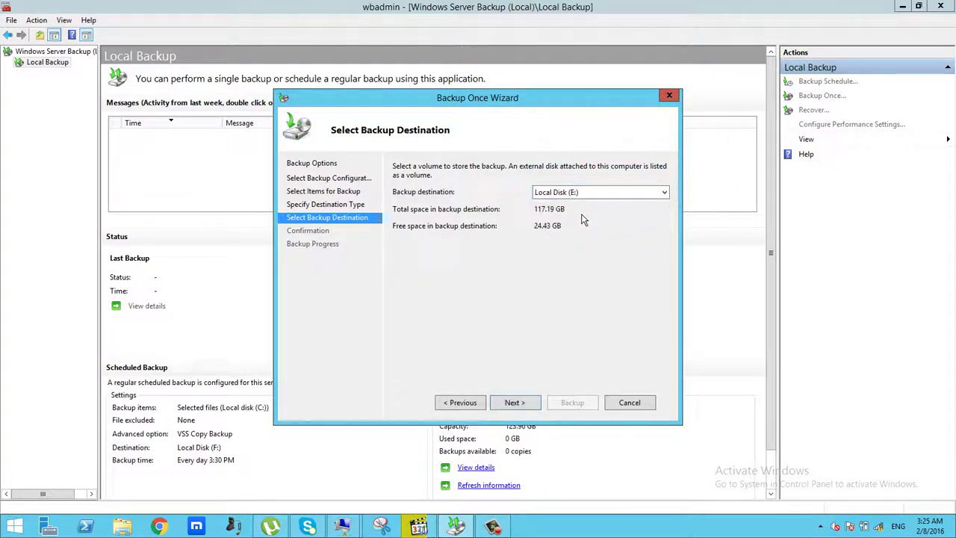
{"action": "left_click", "coordinate": [525, 404]}
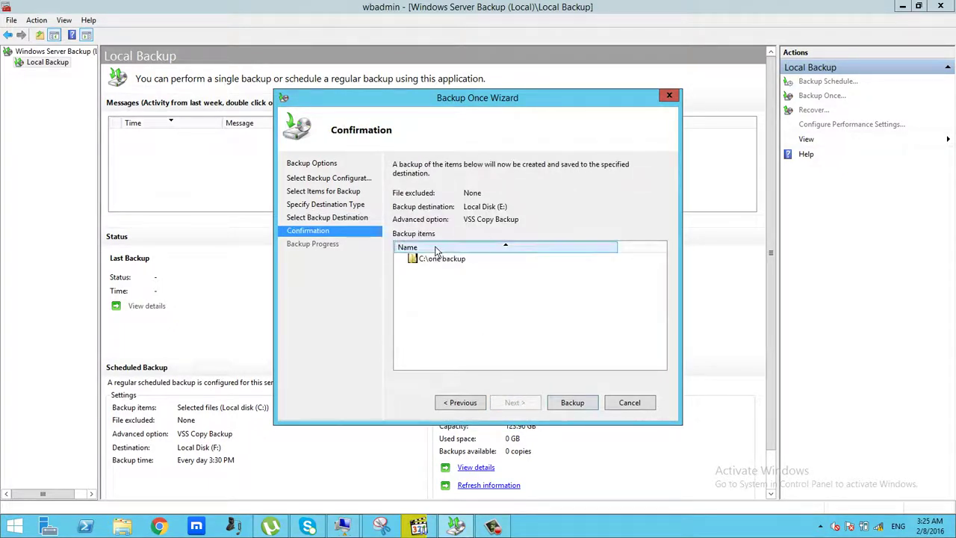
Run the one-time backup and close the wizard once it has finished.
{"action": "left_click", "coordinate": [574, 404]}
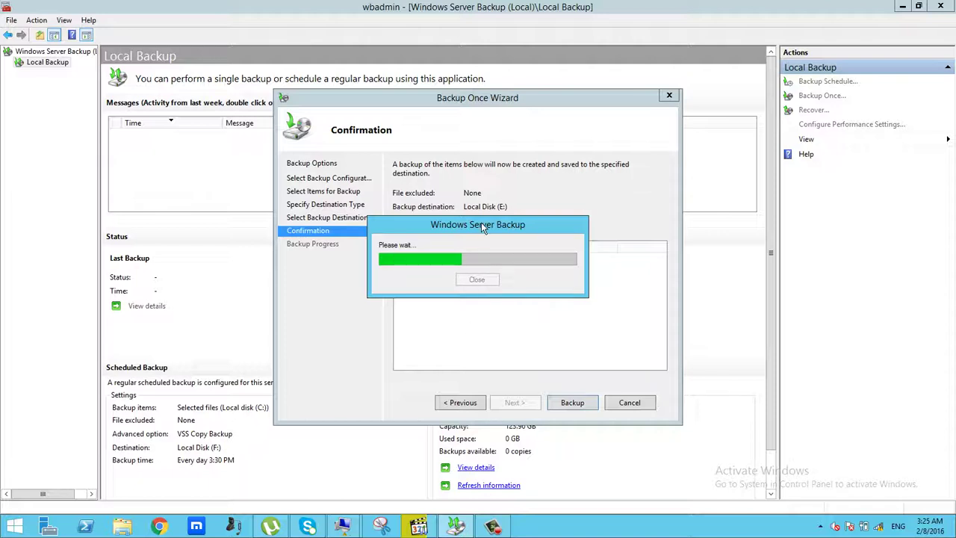
{"action": "left_click_drag", "start_coordinate": [482, 226], "coordinate": [500, 184]}
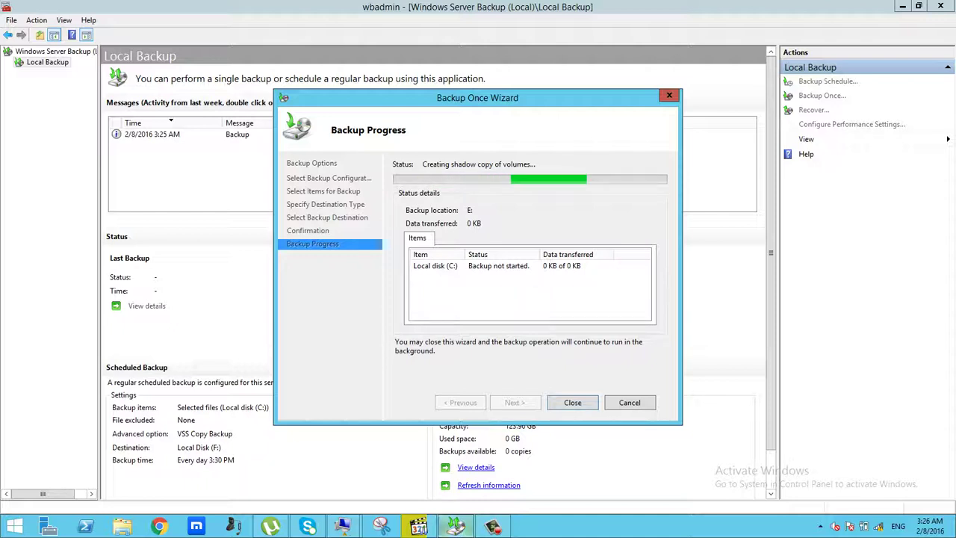
{"action": "left_click", "coordinate": [493, 526]}
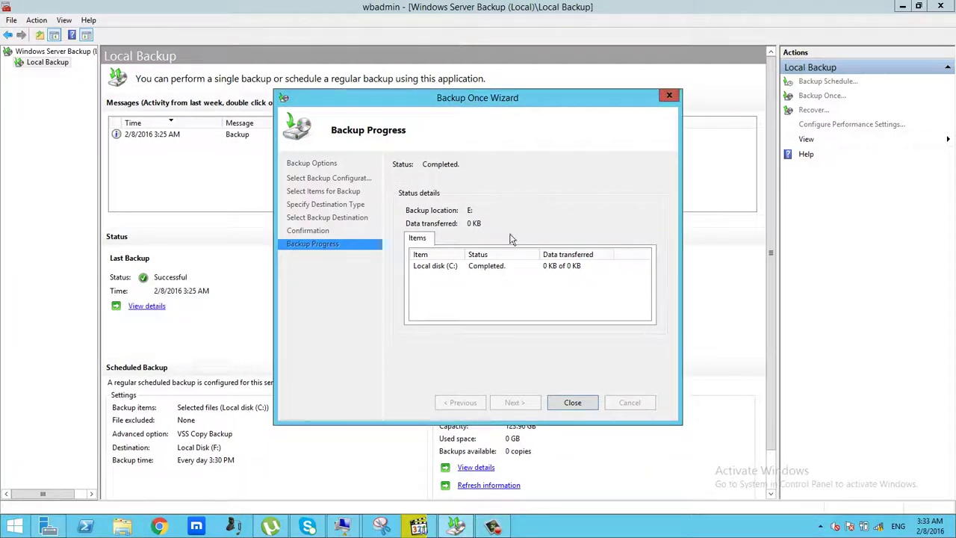
{"action": "left_click", "coordinate": [573, 403]}
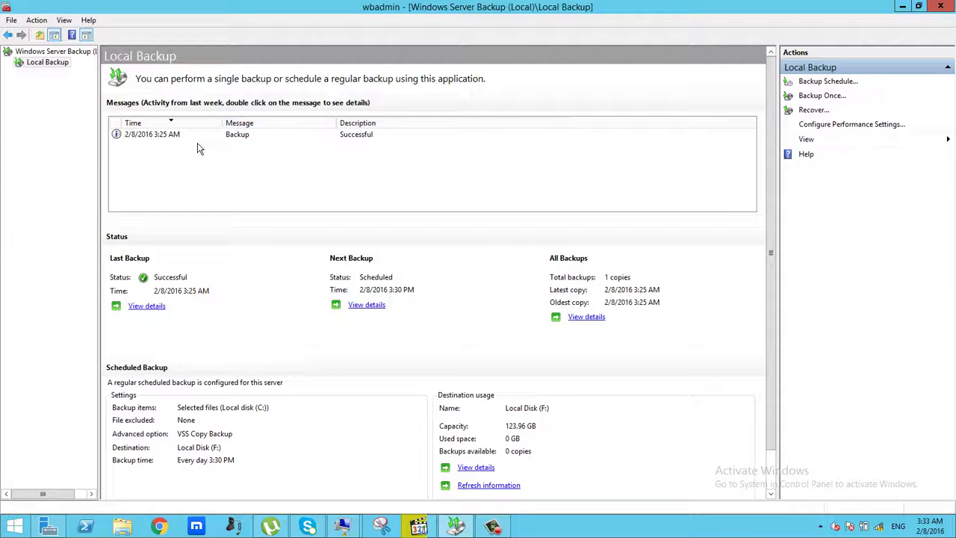
Minimize the backup console, Server Manager and both virtual machine windows, and open This PC from the desktop.
{"action": "left_click", "coordinate": [903, 7]}
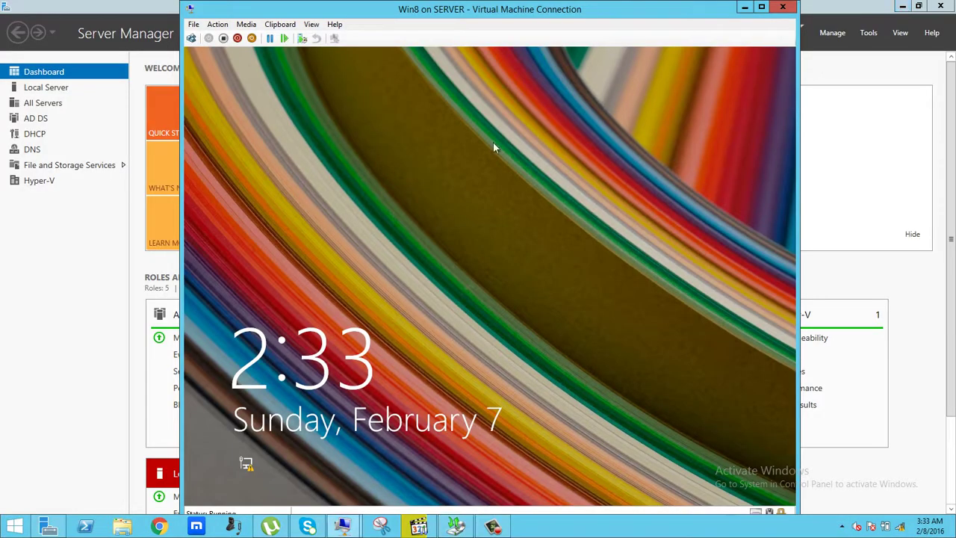
{"action": "left_click", "coordinate": [743, 8]}
{"action": "left_click", "coordinate": [903, 6]}
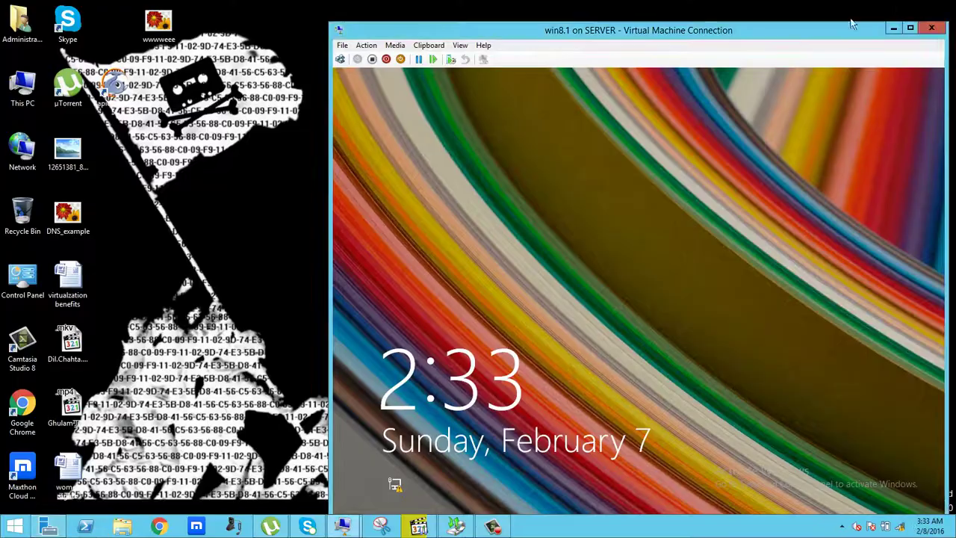
{"action": "left_click", "coordinate": [895, 30]}
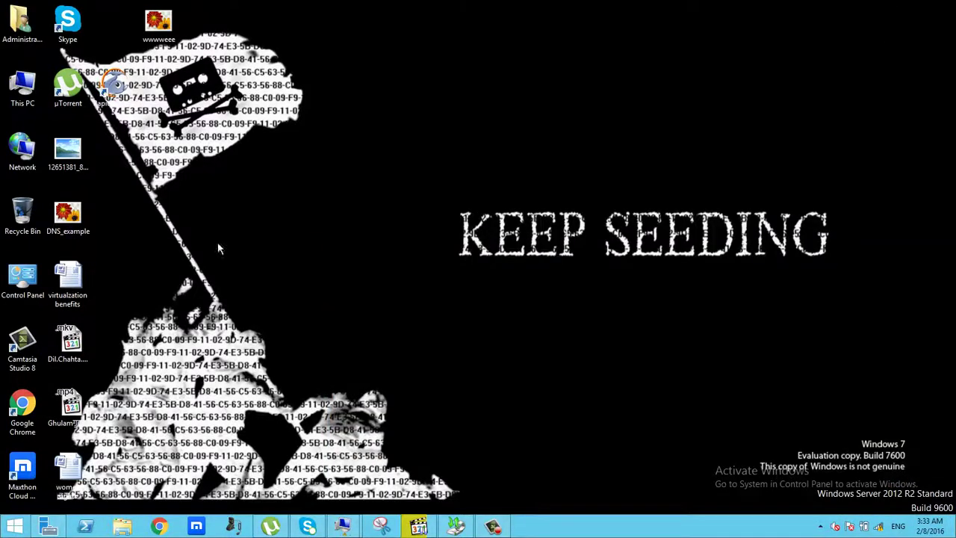
{"action": "right_click", "coordinate": [19, 88]}
{"action": "left_click", "coordinate": [44, 93]}
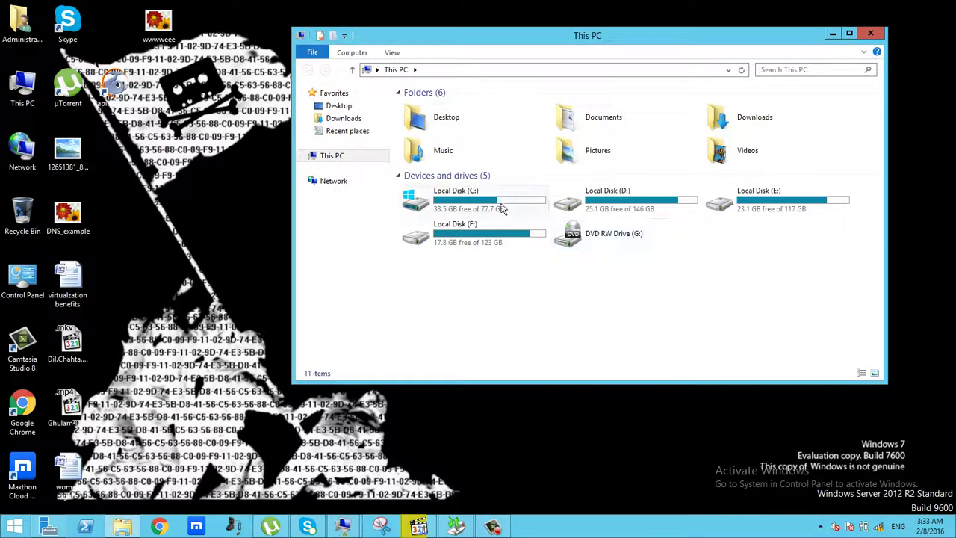
Delete the one backup folder from Local Disk (C:) and close the File Explorer window.
{"action": "double_click", "coordinate": [472, 207]}
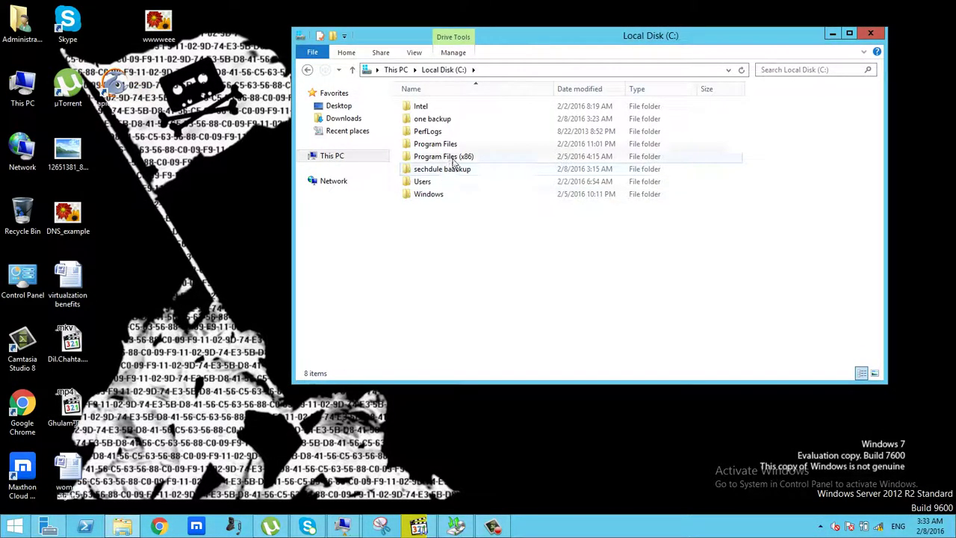
{"action": "right_click", "coordinate": [446, 170]}
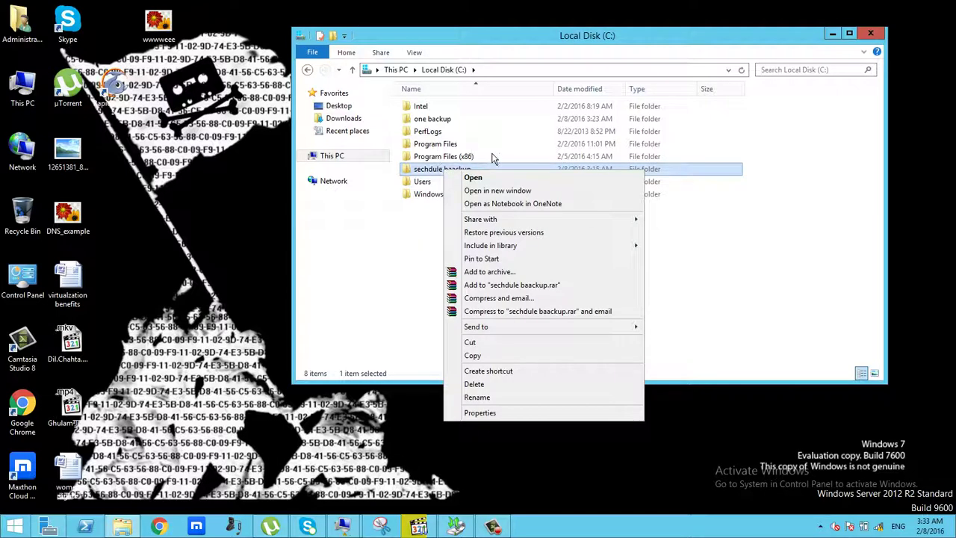
{"action": "left_click", "coordinate": [721, 268]}
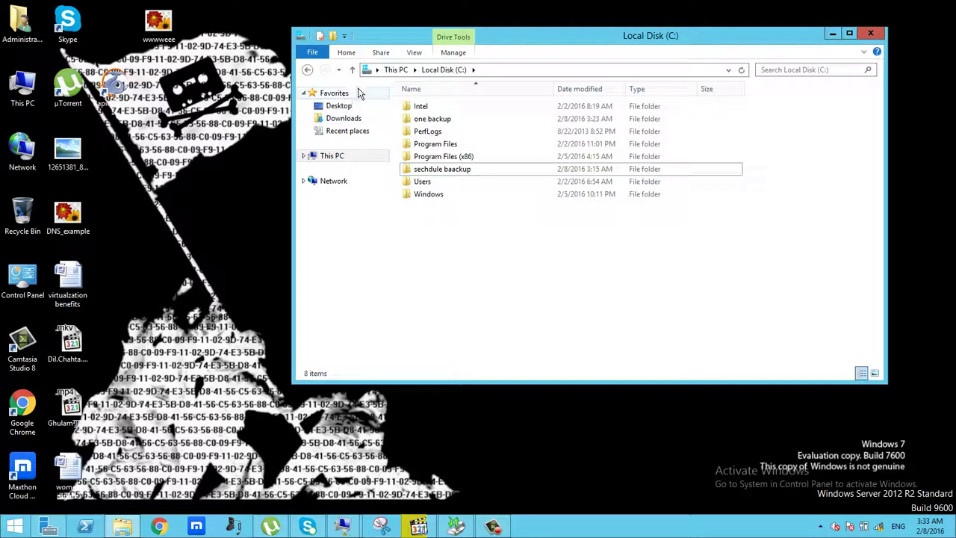
{"action": "left_click", "coordinate": [439, 171]}
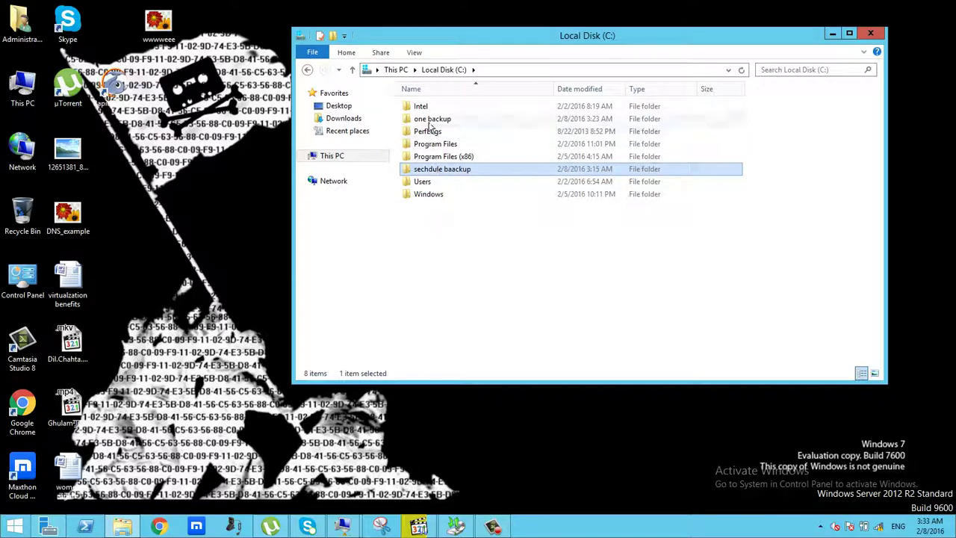
{"action": "right_click", "coordinate": [422, 120]}
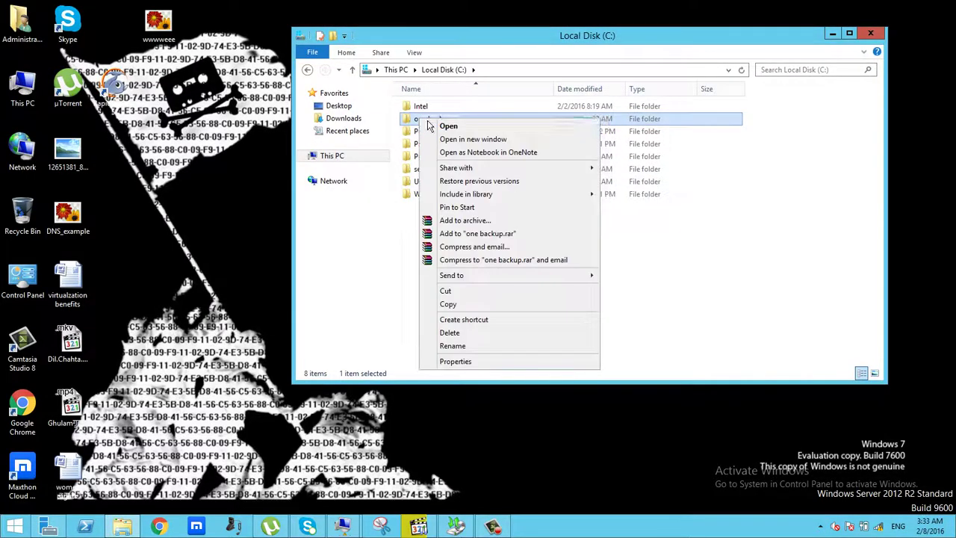
{"action": "left_click", "coordinate": [458, 330]}
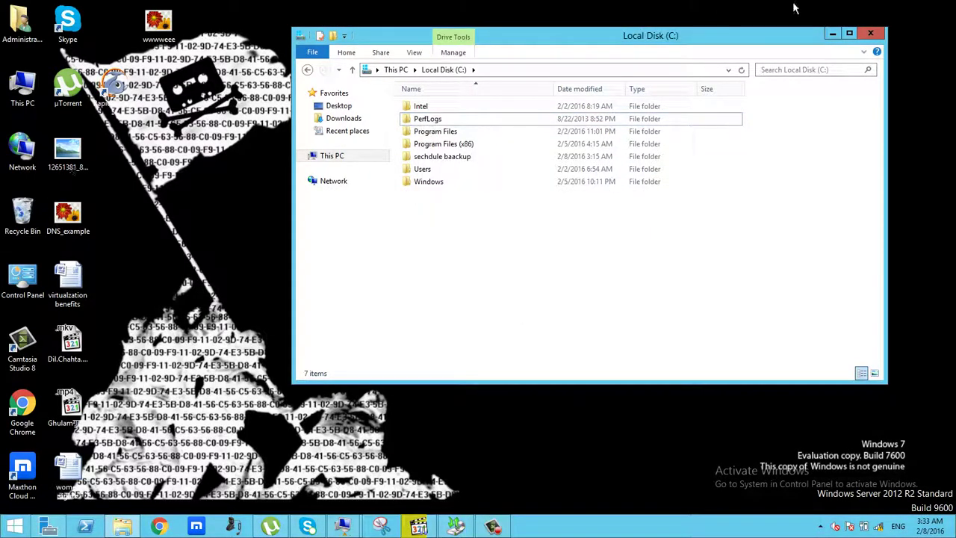
{"action": "left_click", "coordinate": [871, 35]}
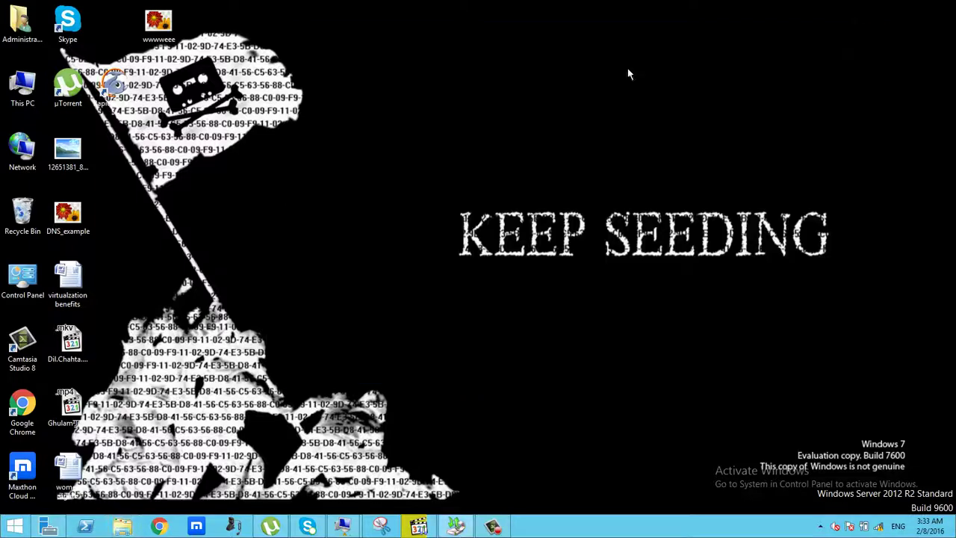
Empty the Recycle Bin, confirming the permanent deletion of the one backup folder.
{"action": "right_click", "coordinate": [27, 236]}
{"action": "left_click", "coordinate": [67, 237]}
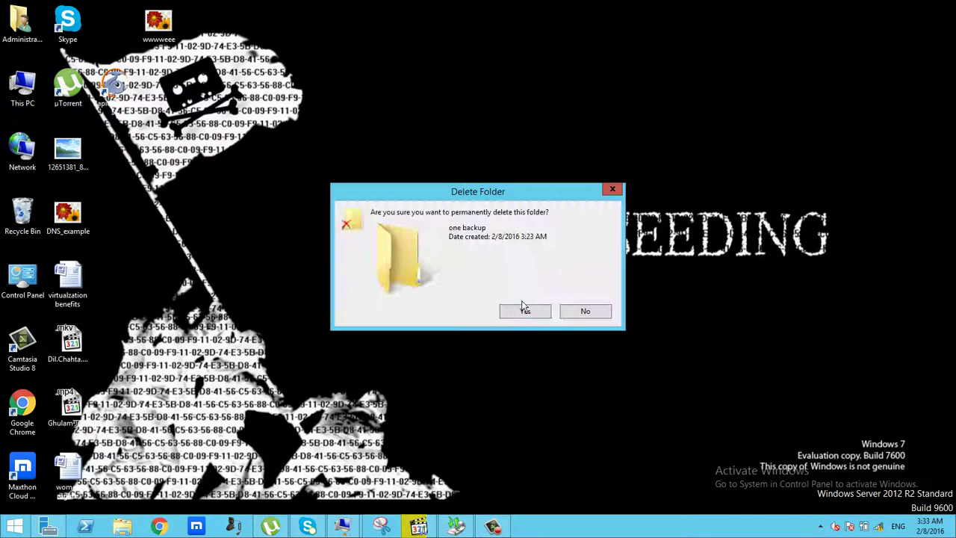
{"action": "left_click", "coordinate": [525, 309]}
Switch to Windows Server Backup and start a recovery from this server, using the 2/8/2016 3:25 AM backup.
{"action": "left_click", "coordinate": [456, 526]}
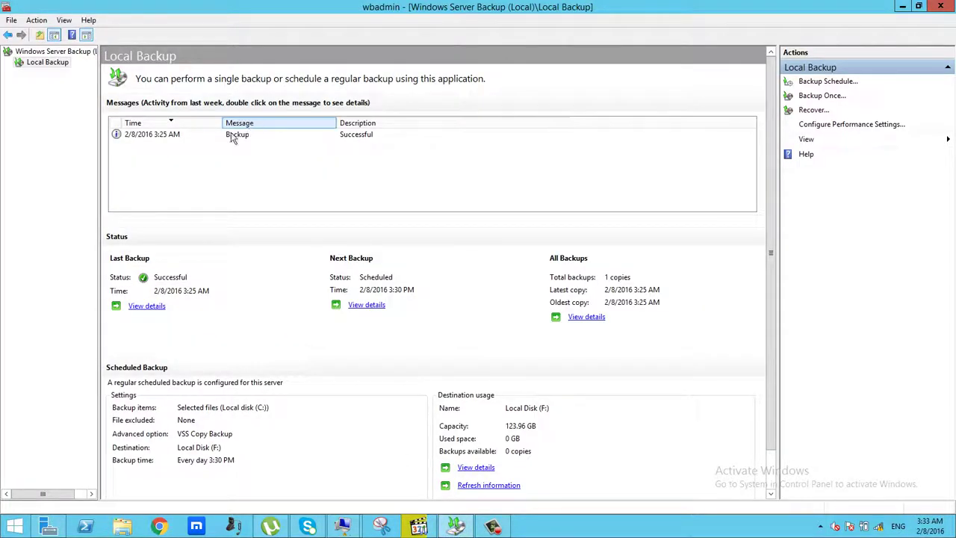
{"action": "left_click", "coordinate": [812, 110]}
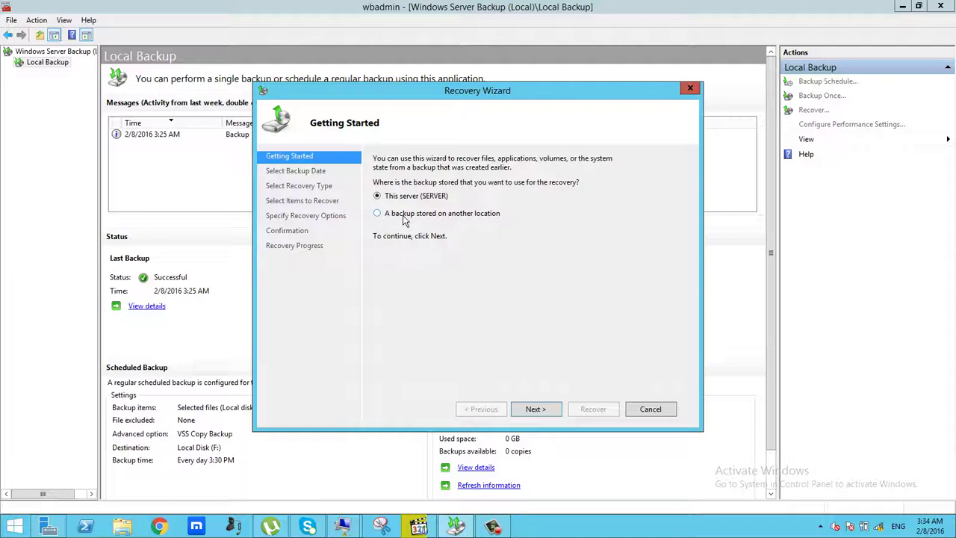
{"action": "left_click", "coordinate": [534, 408]}
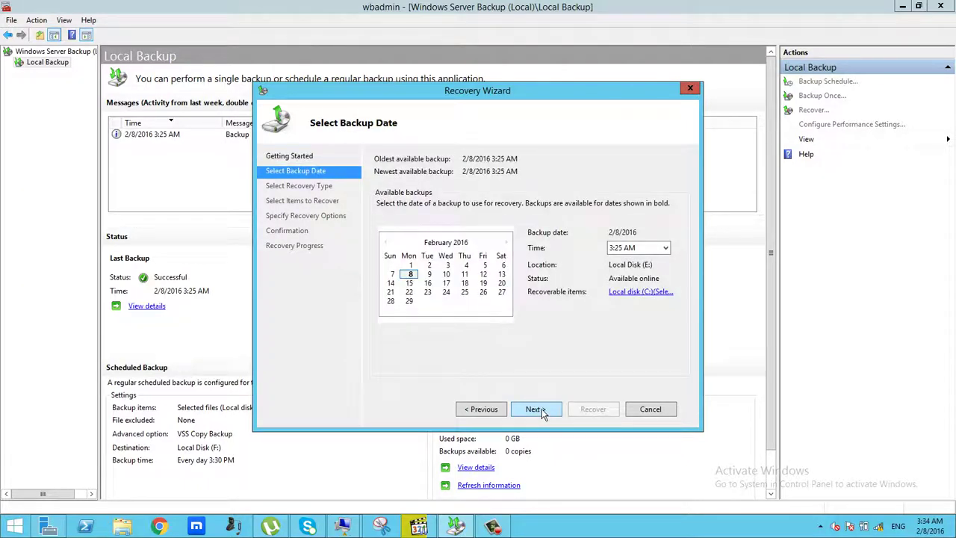
{"action": "left_click", "coordinate": [429, 274]}
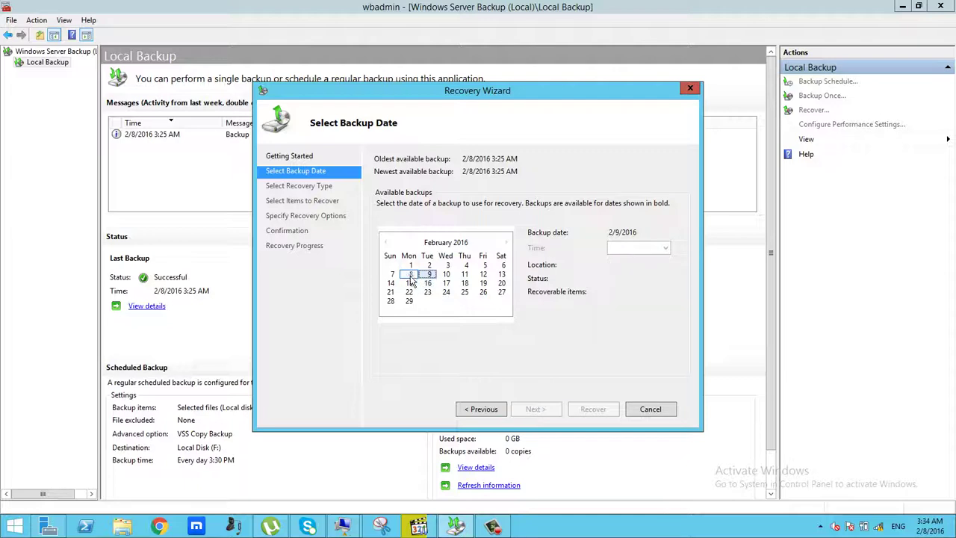
{"action": "left_click", "coordinate": [411, 275]}
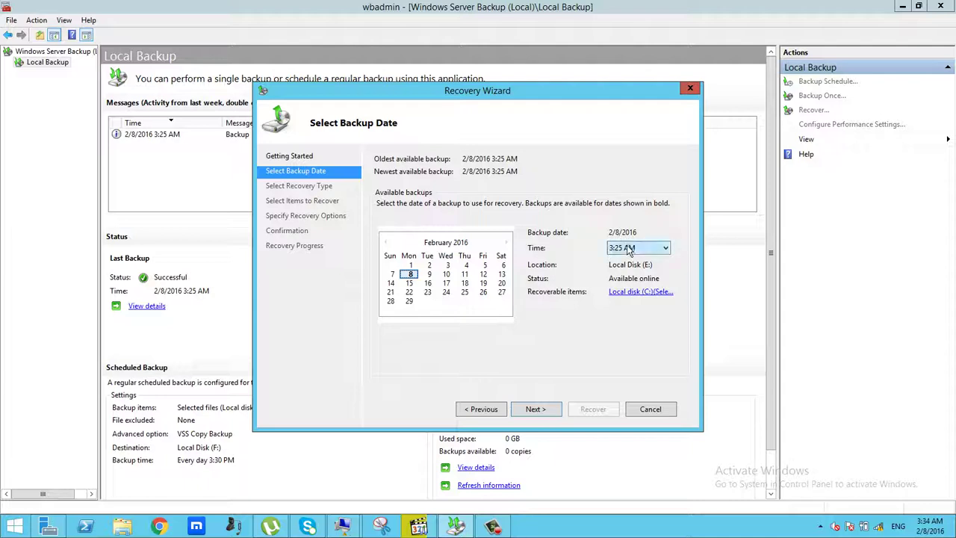
{"action": "left_click", "coordinate": [549, 416]}
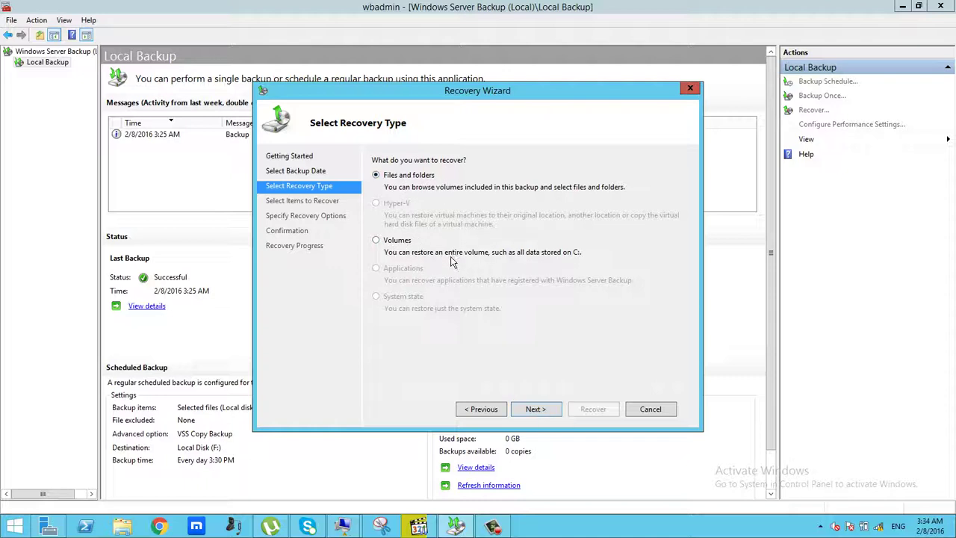
Keep Files and folders as the recovery type and select the one backup folder under Local disk (C:) as the item to recover.
{"action": "left_click", "coordinate": [541, 409]}
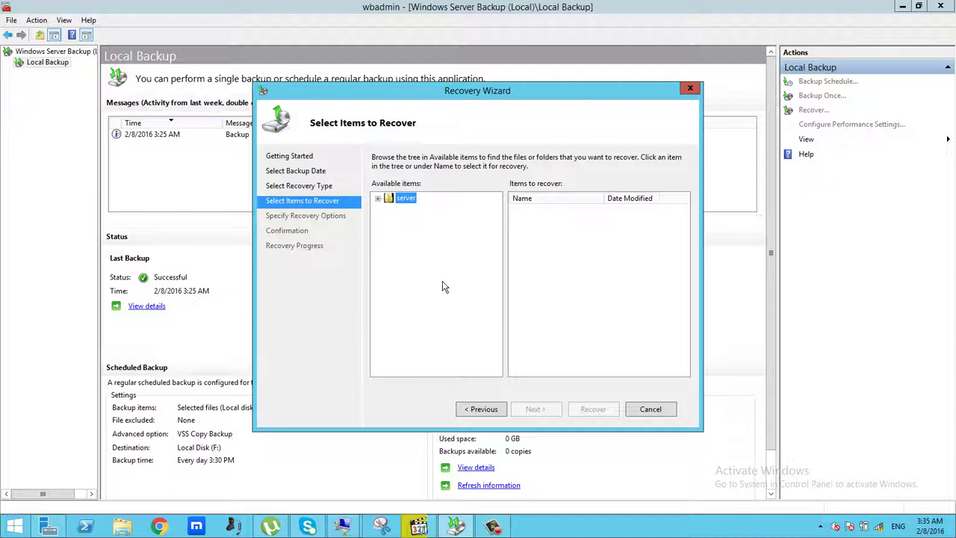
{"action": "left_click", "coordinate": [378, 199]}
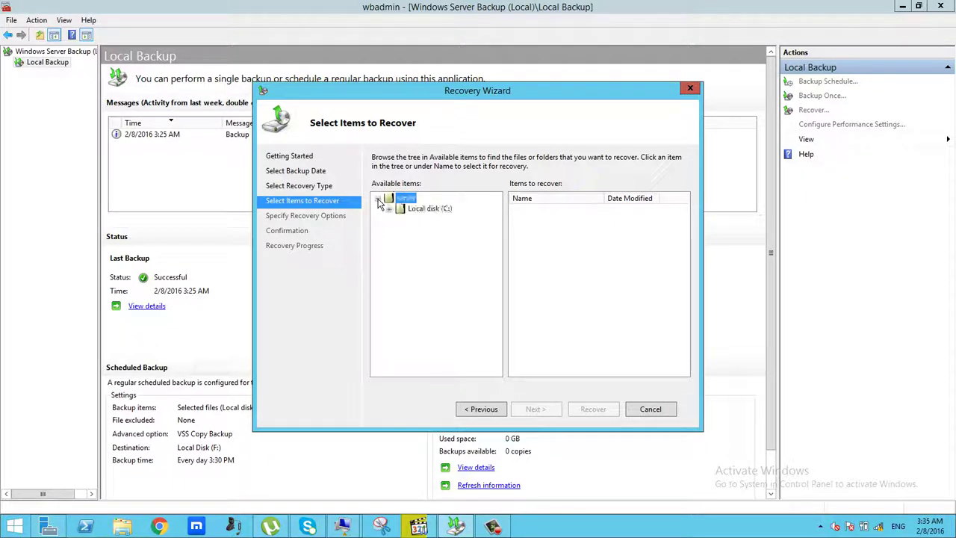
{"action": "left_click", "coordinate": [389, 210]}
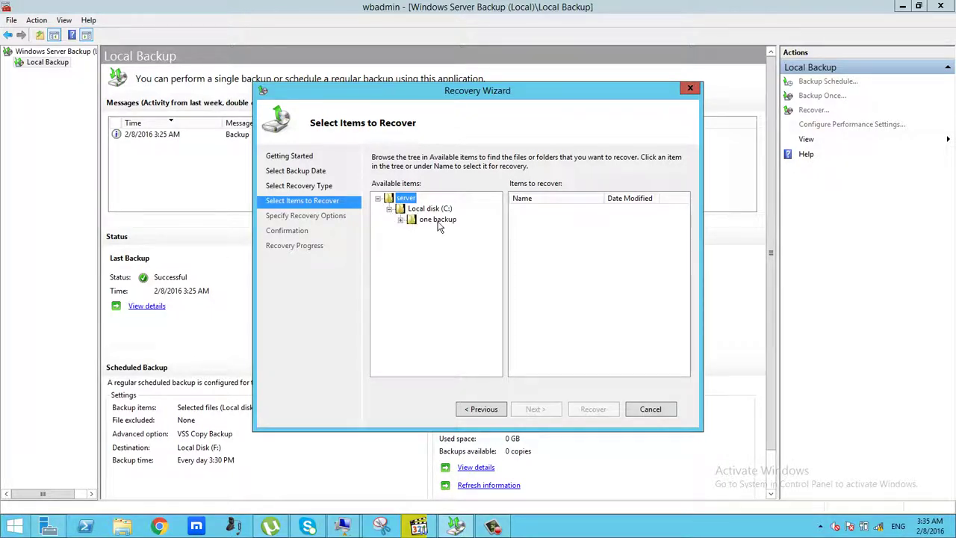
{"action": "left_click", "coordinate": [400, 219]}
{"action": "left_click", "coordinate": [412, 222]}
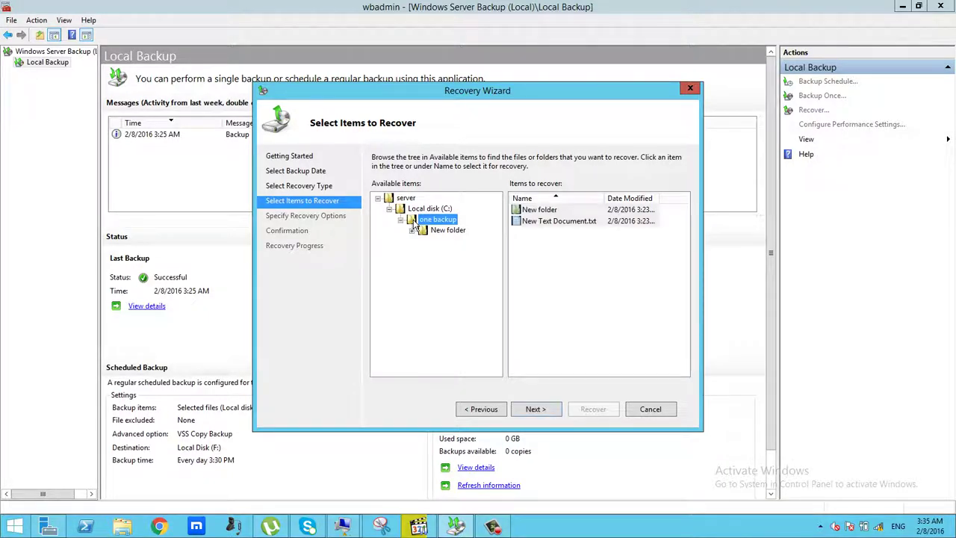
{"action": "left_click", "coordinate": [539, 411]}
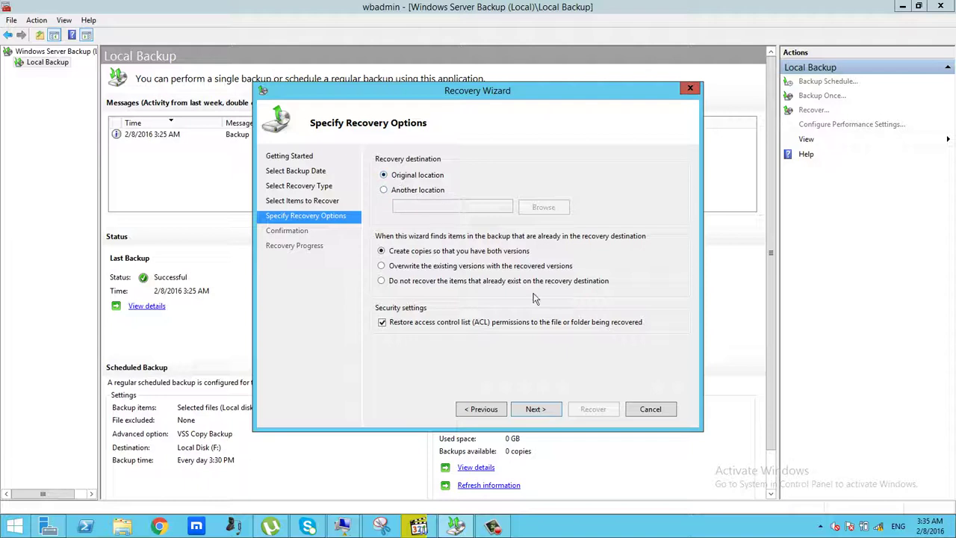
Recover the items to their original location, keeping the option to create copies, and close the wizard once the recovery has finished.
{"action": "left_click", "coordinate": [546, 411]}
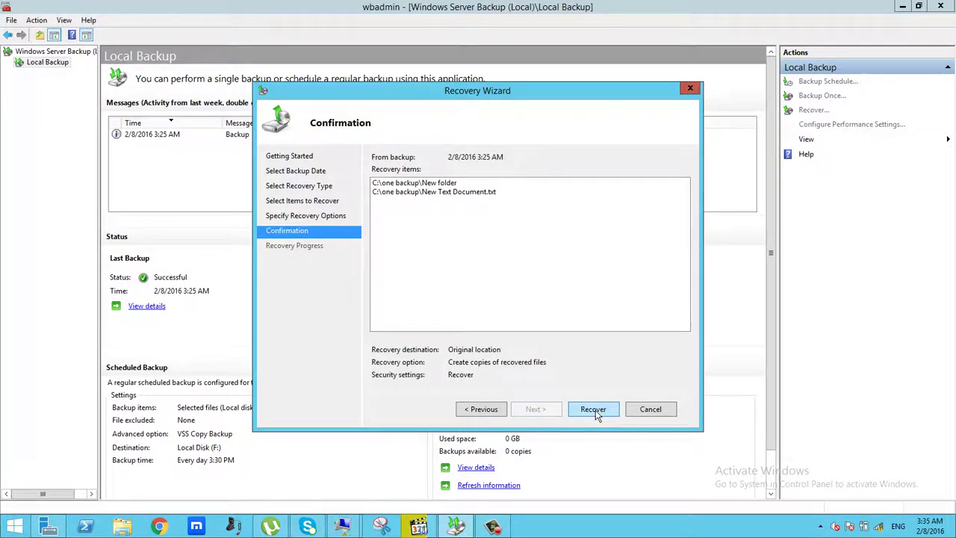
{"action": "left_click", "coordinate": [594, 411]}
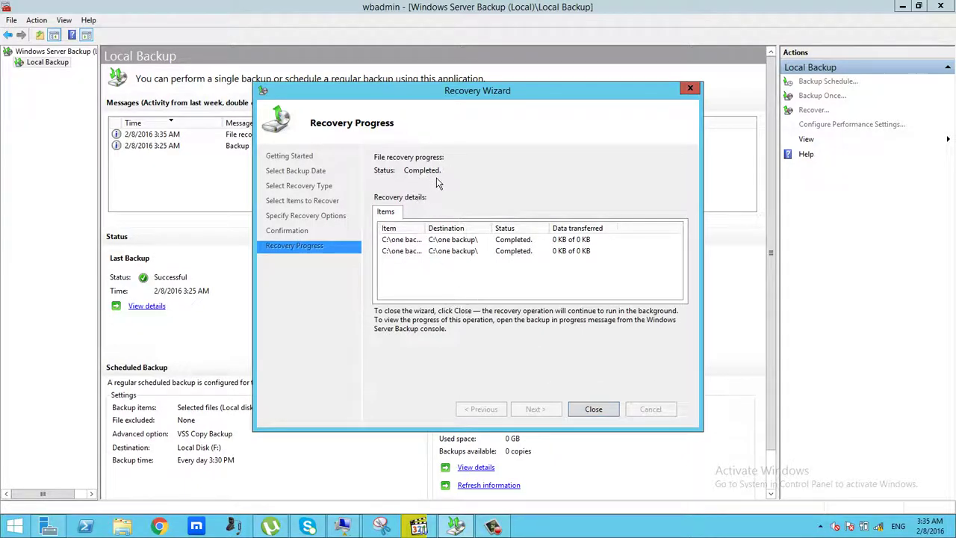
{"action": "left_click", "coordinate": [594, 409]}
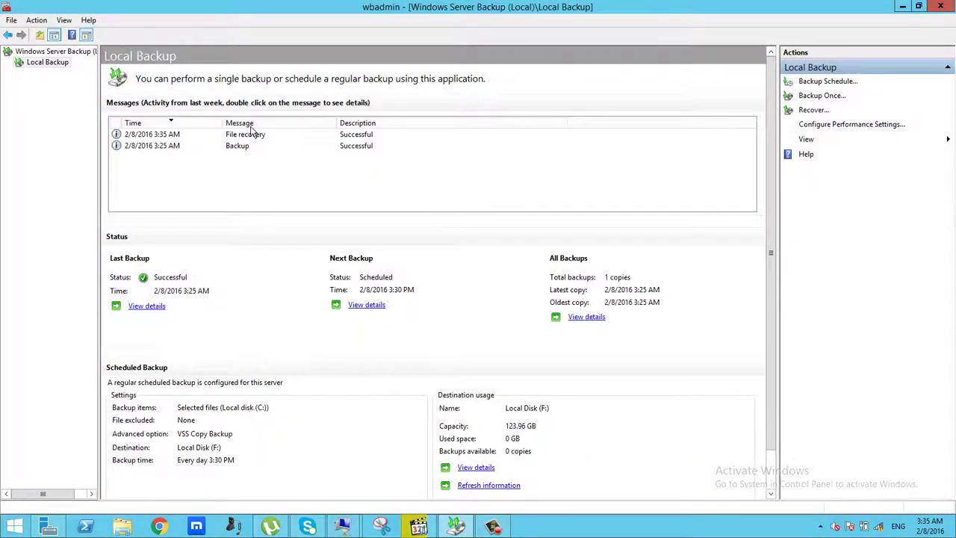
Review the backup and file recovery messages, minimize the console, and check Local Disk (C:) in This PC for the one backup folder.
{"action": "left_click", "coordinate": [238, 148]}
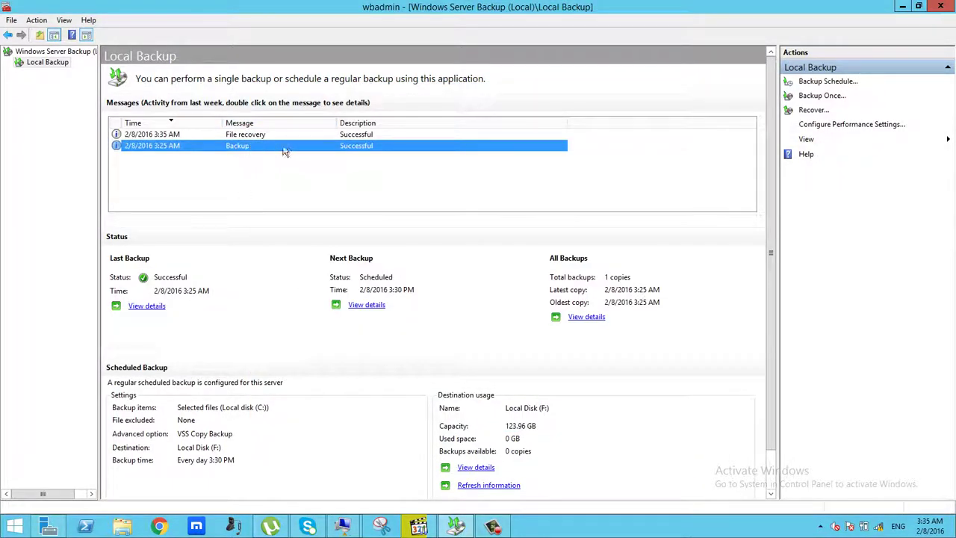
{"action": "left_click", "coordinate": [246, 137]}
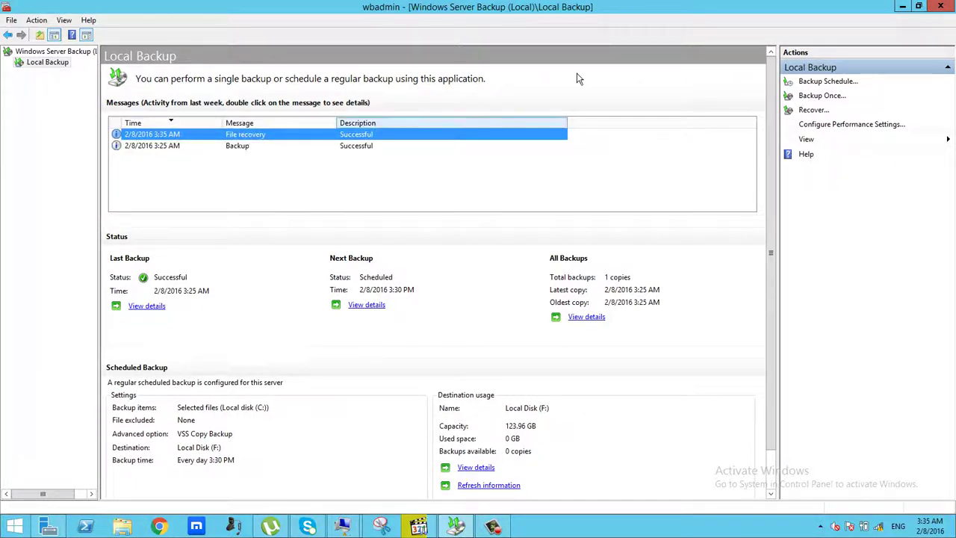
{"action": "left_click", "coordinate": [902, 9]}
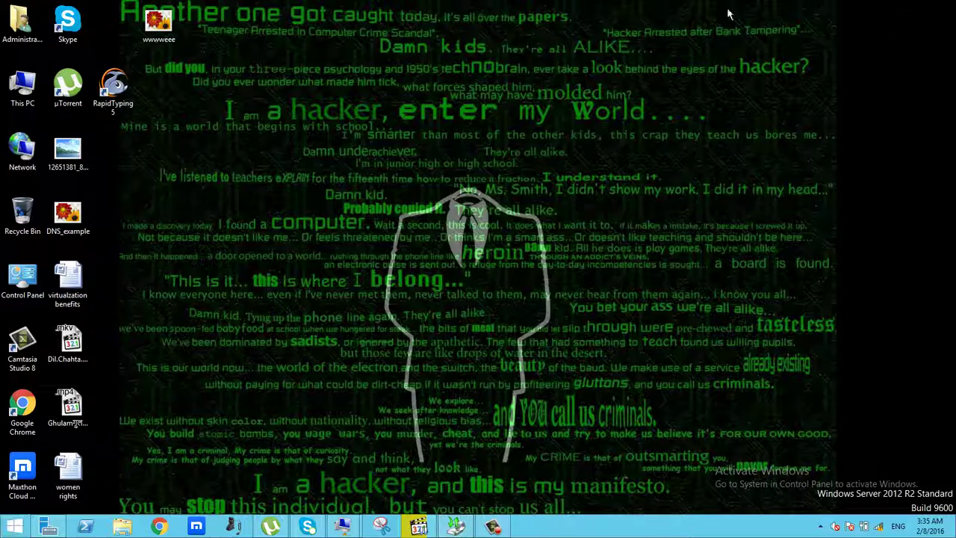
{"action": "double_click", "coordinate": [34, 84]}
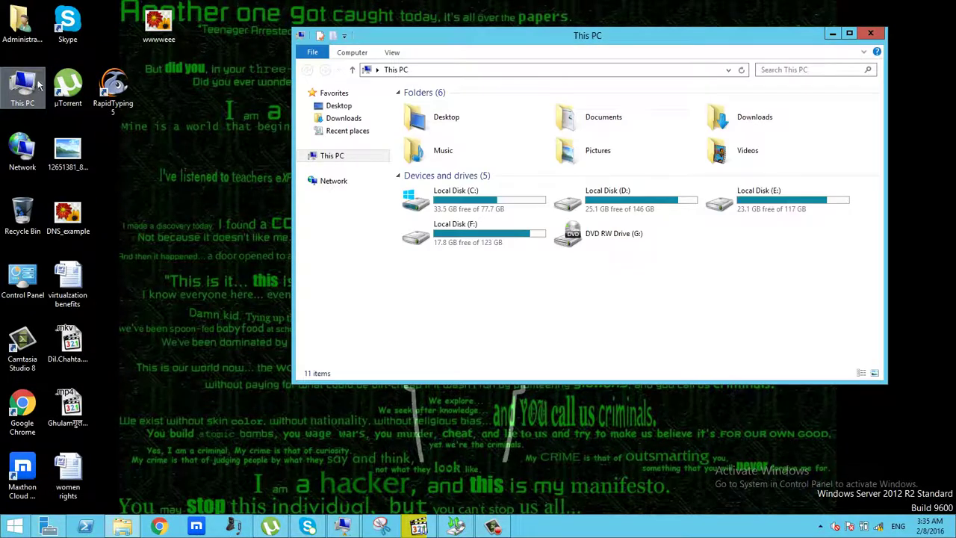
{"action": "double_click", "coordinate": [492, 197]}
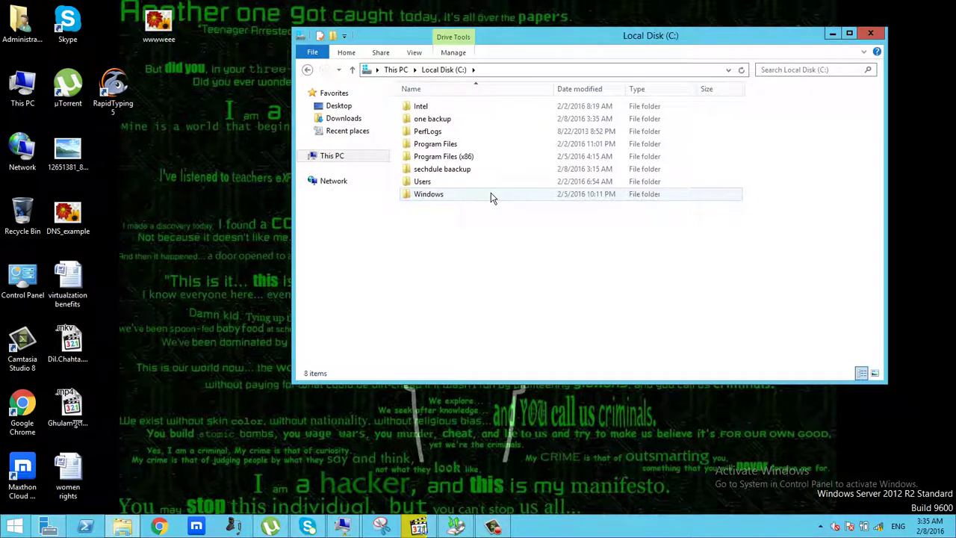
{"action": "left_click", "coordinate": [440, 120]}
{"action": "left_click", "coordinate": [505, 322]}
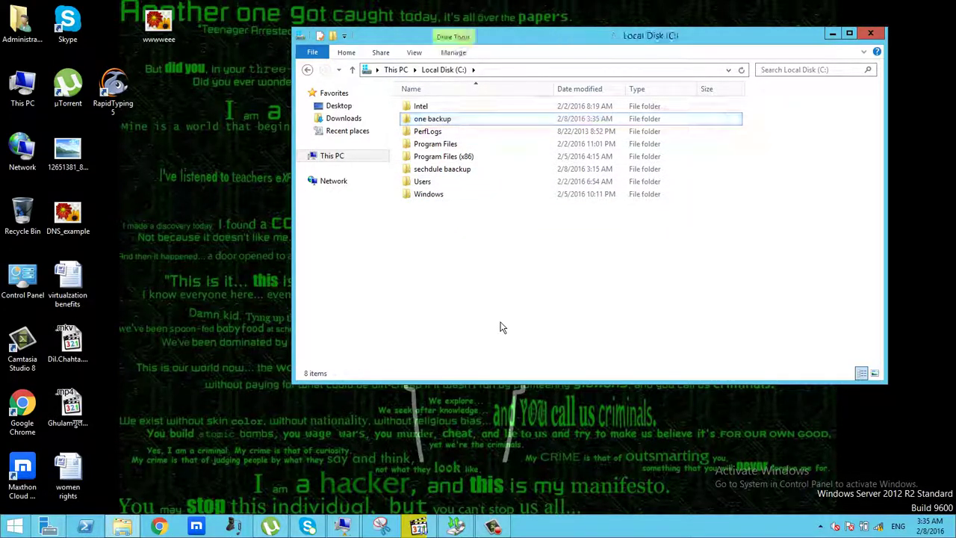
{"action": "left_click", "coordinate": [872, 35]}
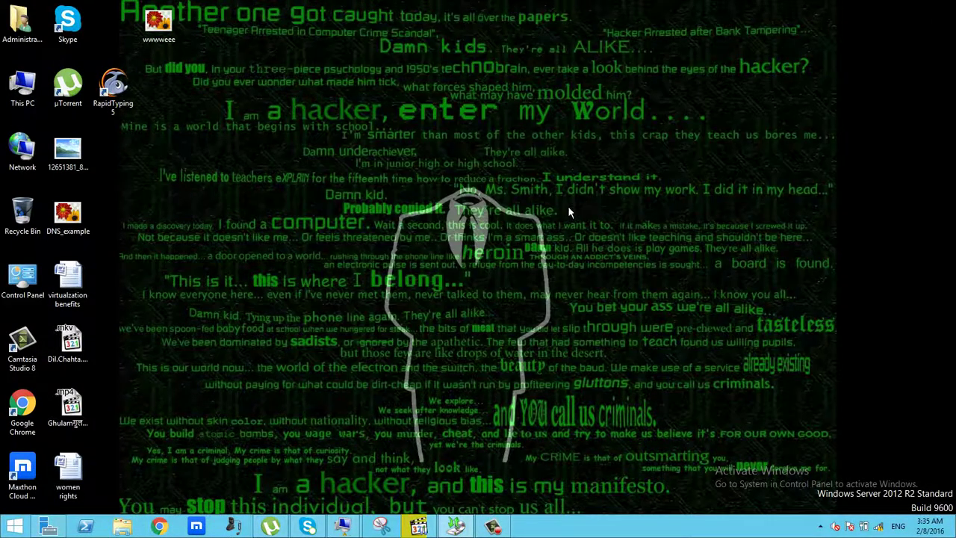
{"action": "left_click_drag", "start_coordinate": [569, 186], "coordinate": [561, 142]}
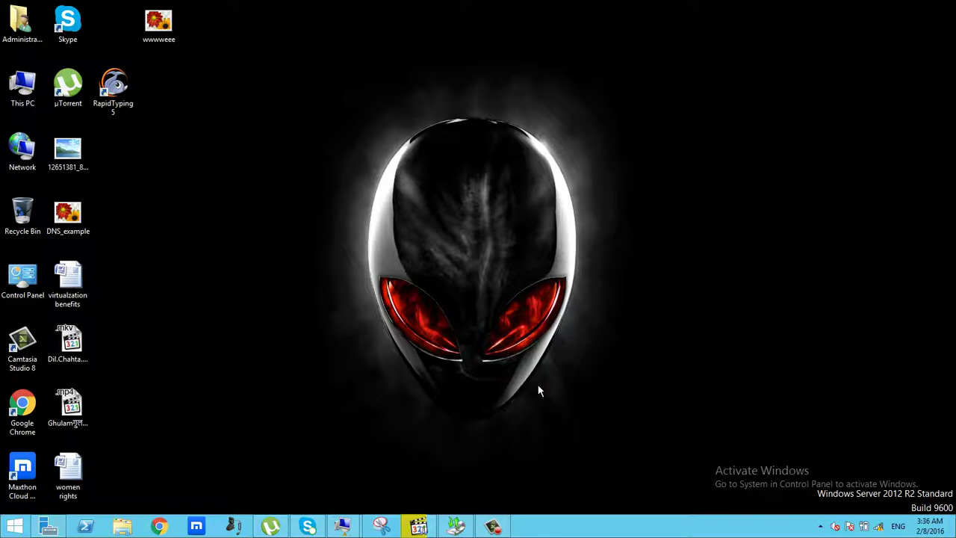
{"action": "left_click_drag", "start_coordinate": [477, 99], "coordinate": [489, 344]}
{"action": "left_click_drag", "start_coordinate": [463, 140], "coordinate": [498, 243]}
{"action": "left_click_drag", "start_coordinate": [481, 78], "coordinate": [534, 237]}
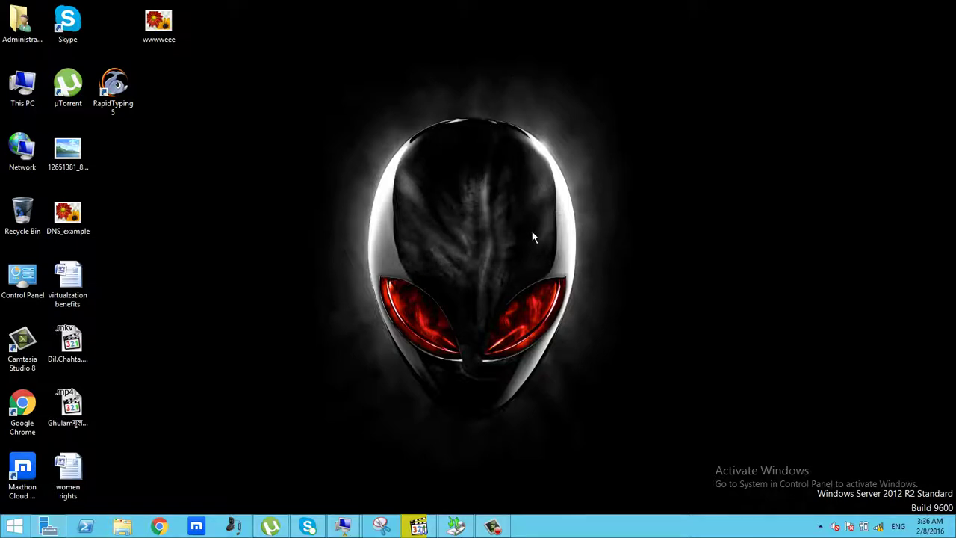